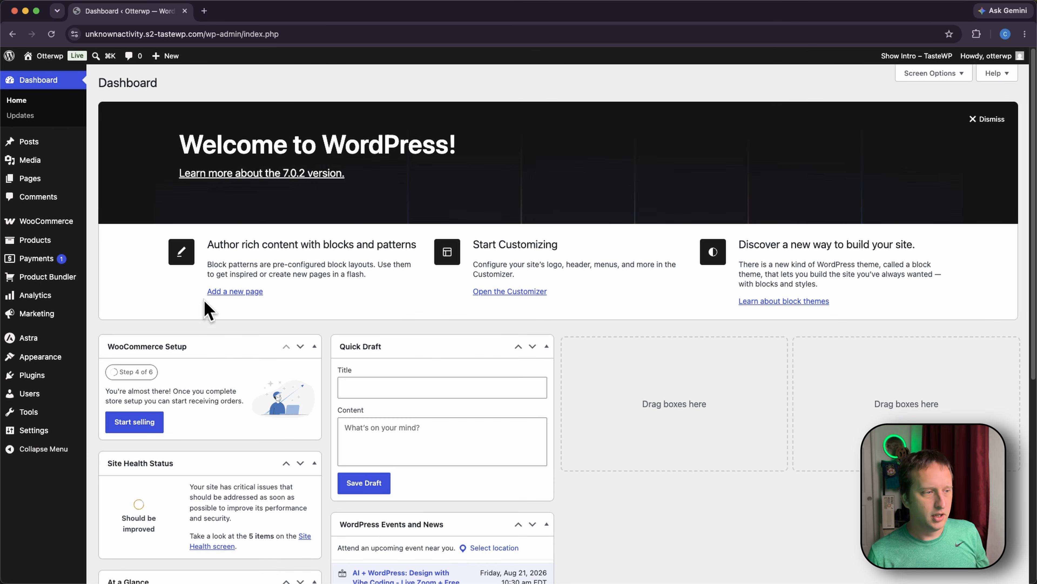
# - Open the WooCommerce Sale Scheduler calendar and look over the discount types offered for a new discount
pyautogui.moveTo(63, 225)
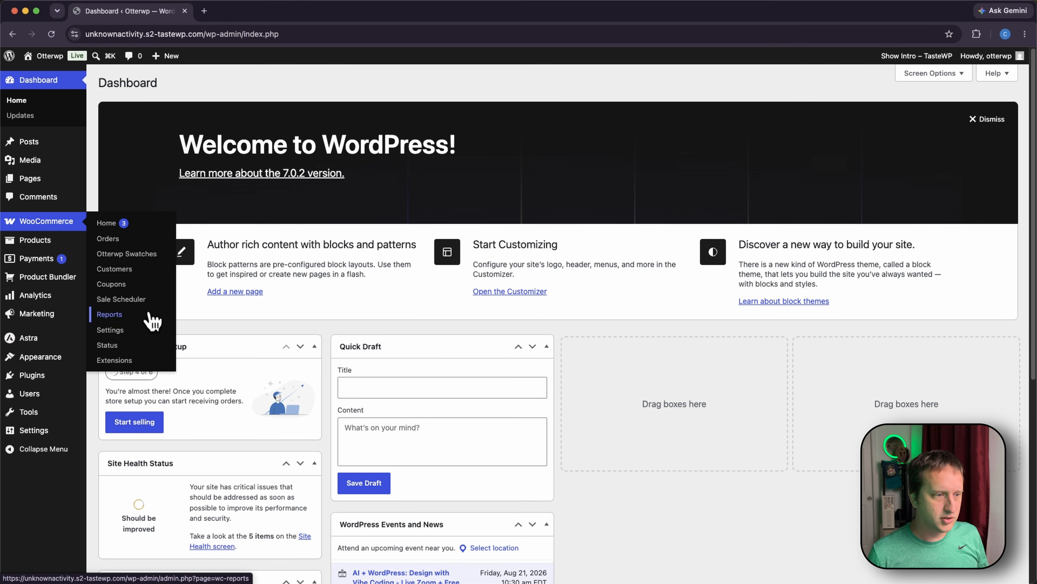
pyautogui.click(149, 301)
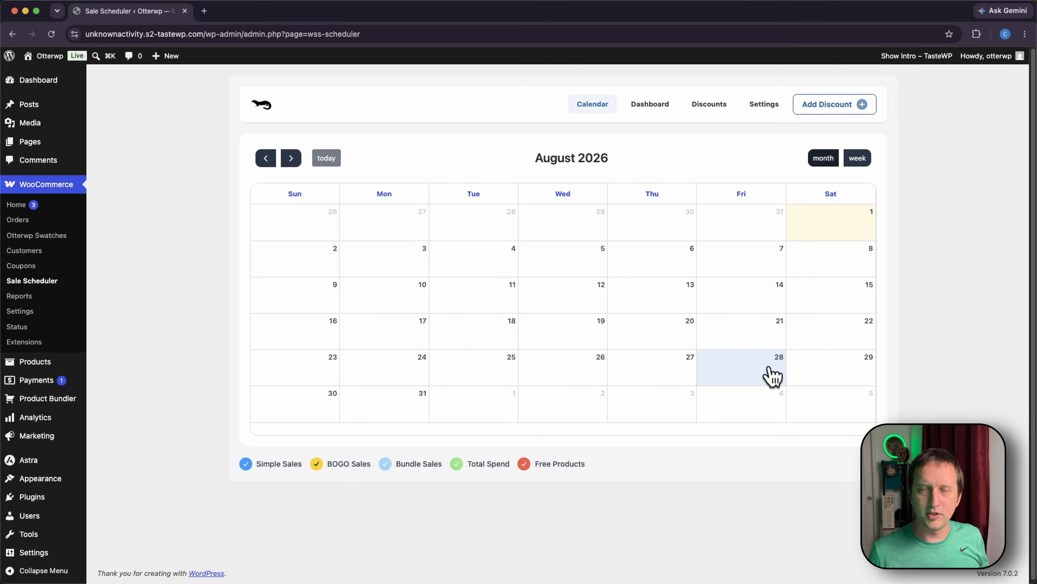
pyautogui.click(856, 107)
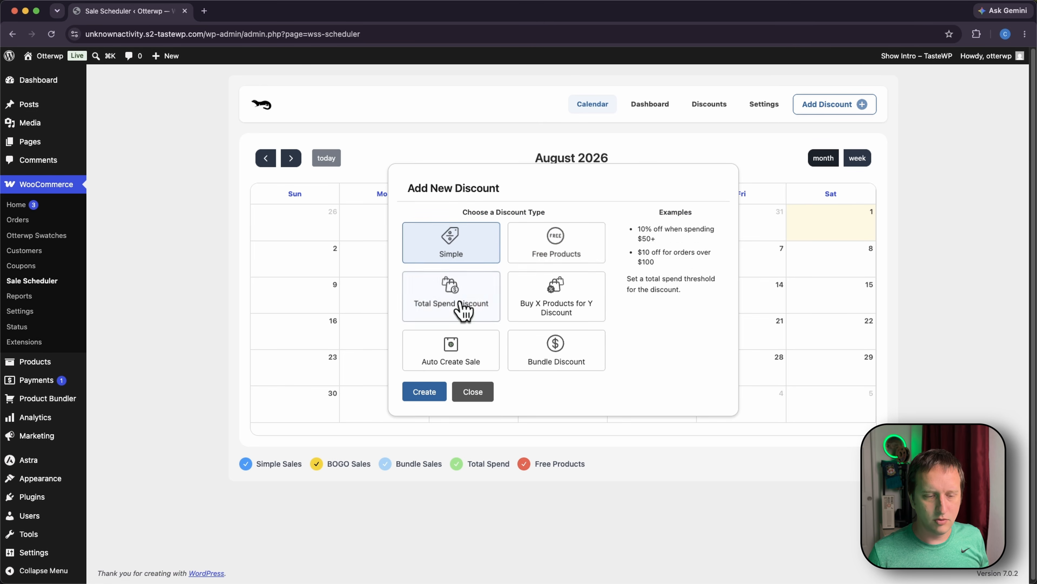
pyautogui.click(474, 391)
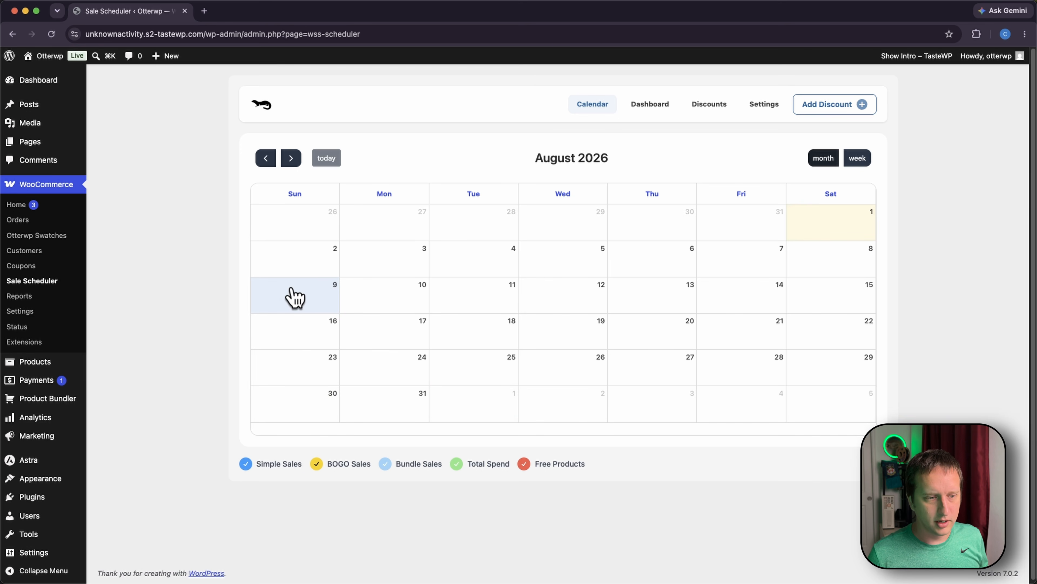
# - Start a Simple discount on August 9, 2026 and add all products from the Hoodies category
pyautogui.click(295, 297)
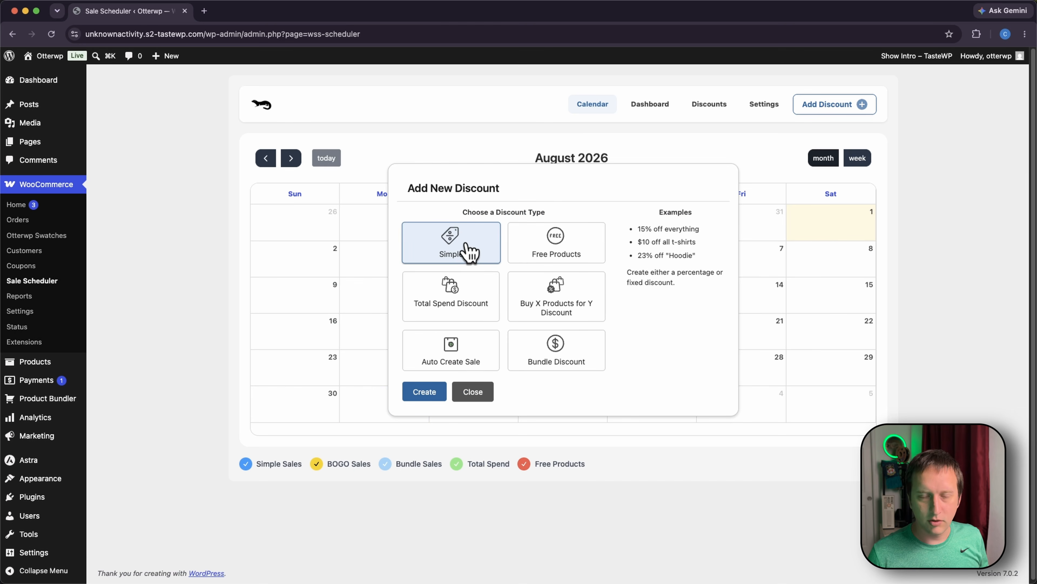
pyautogui.click(424, 393)
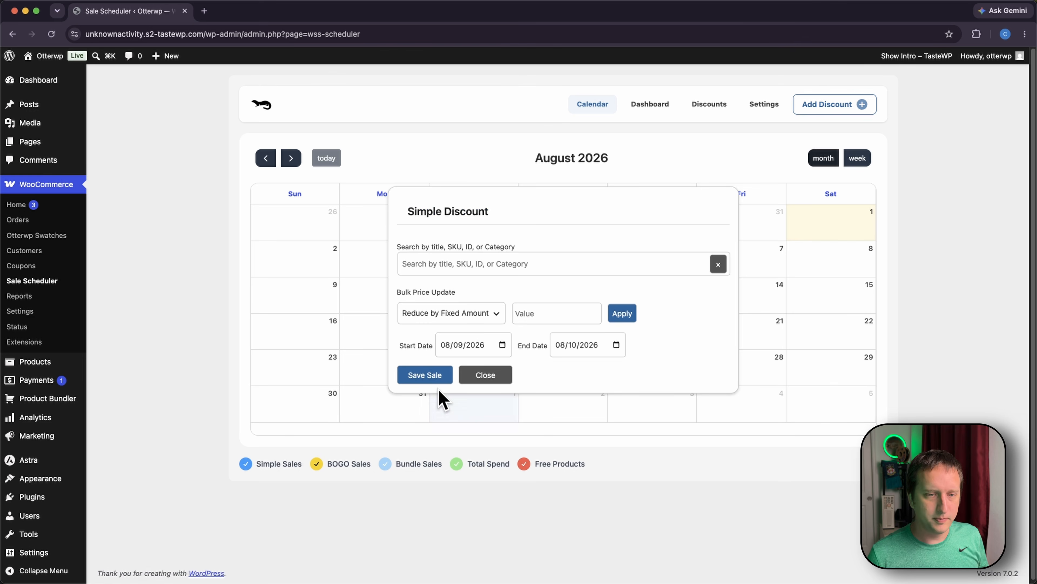
pyautogui.click(466, 266)
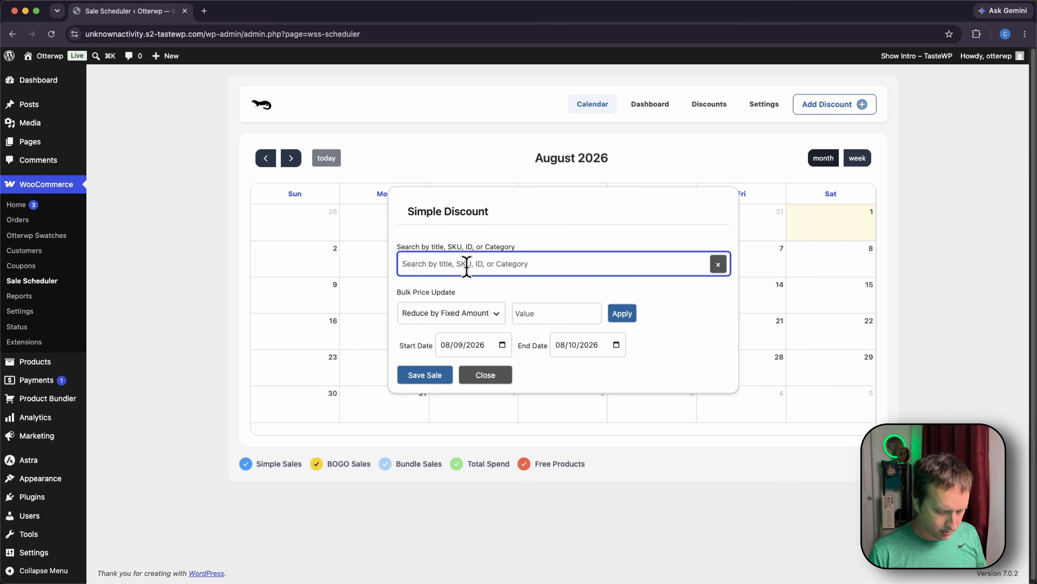
pyautogui.write('cap')
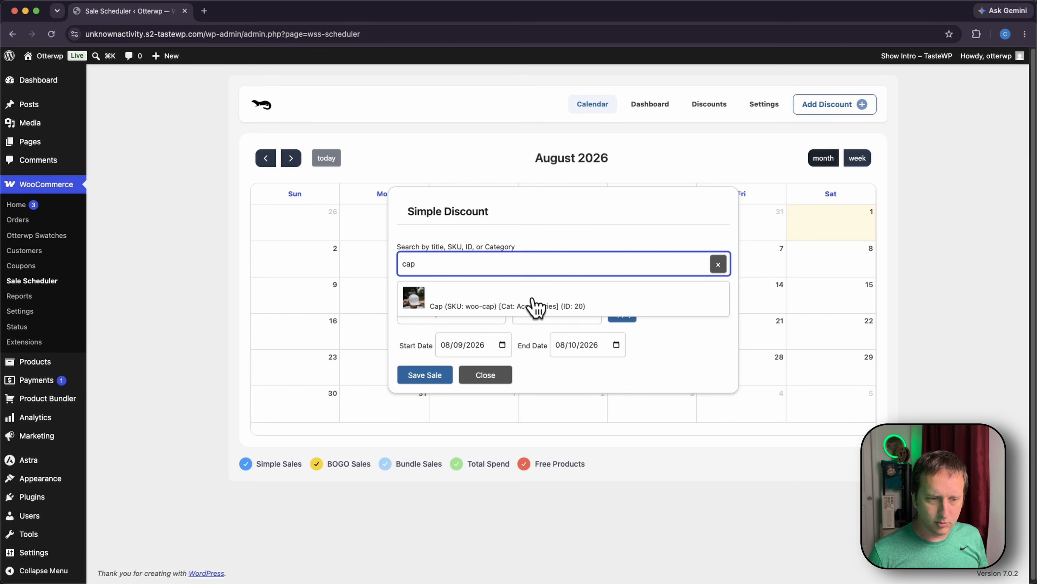
pyautogui.moveTo(438, 263); pyautogui.dragTo(383, 269)
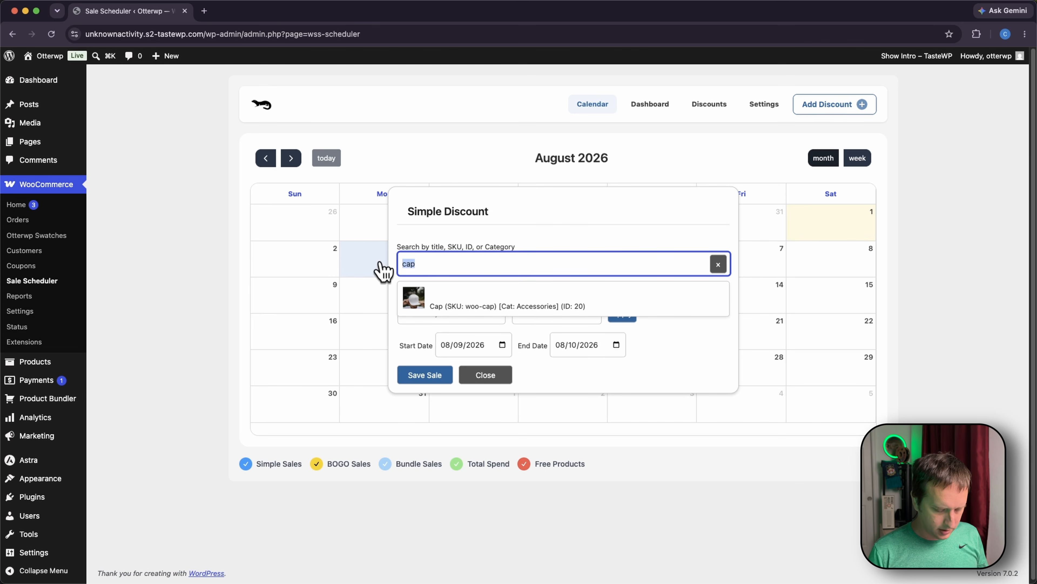
pyautogui.write('hood')
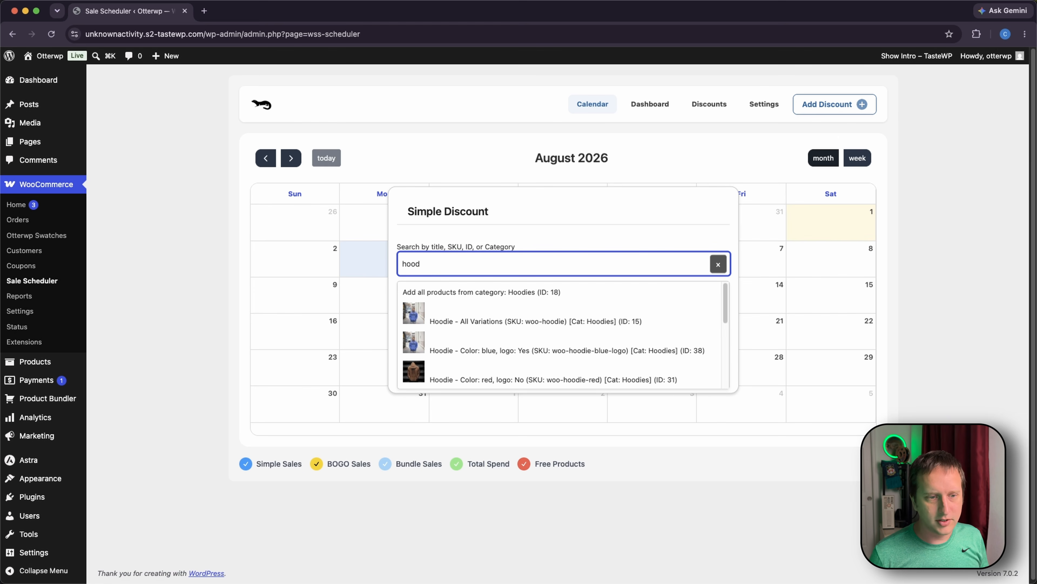
pyautogui.click(472, 298)
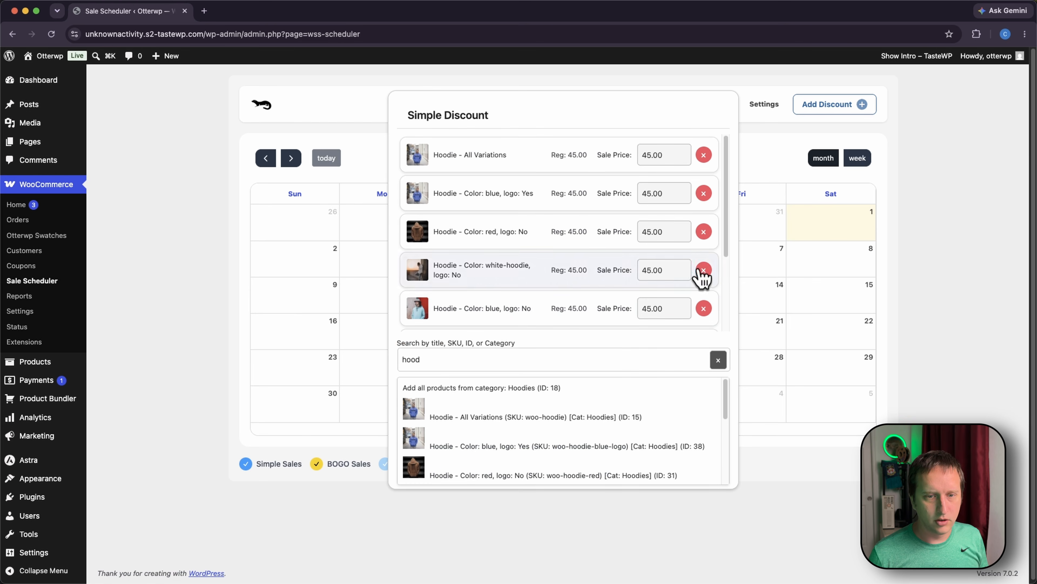
pyautogui.scroll(-3, 596, 261)
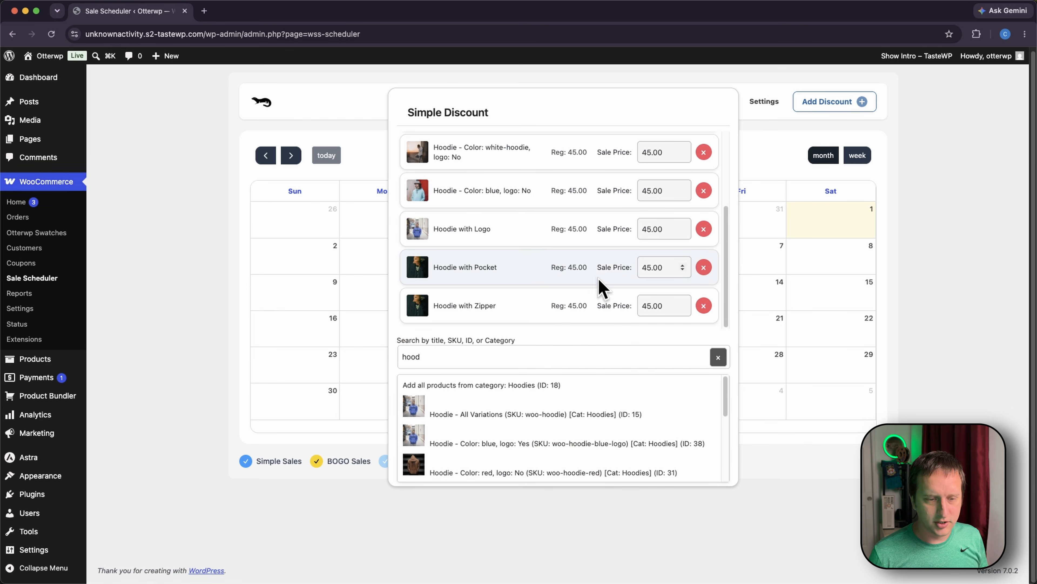
pyautogui.click(719, 358)
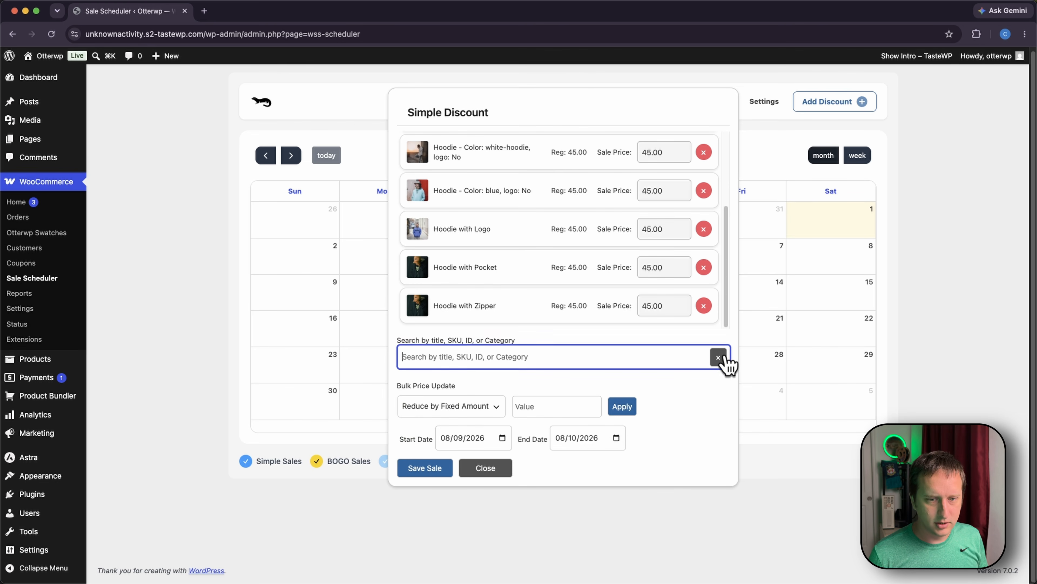
# - Bulk-update the hoodie prices with a Discount Percentage of 10 and save the sale
pyautogui.click(498, 417)
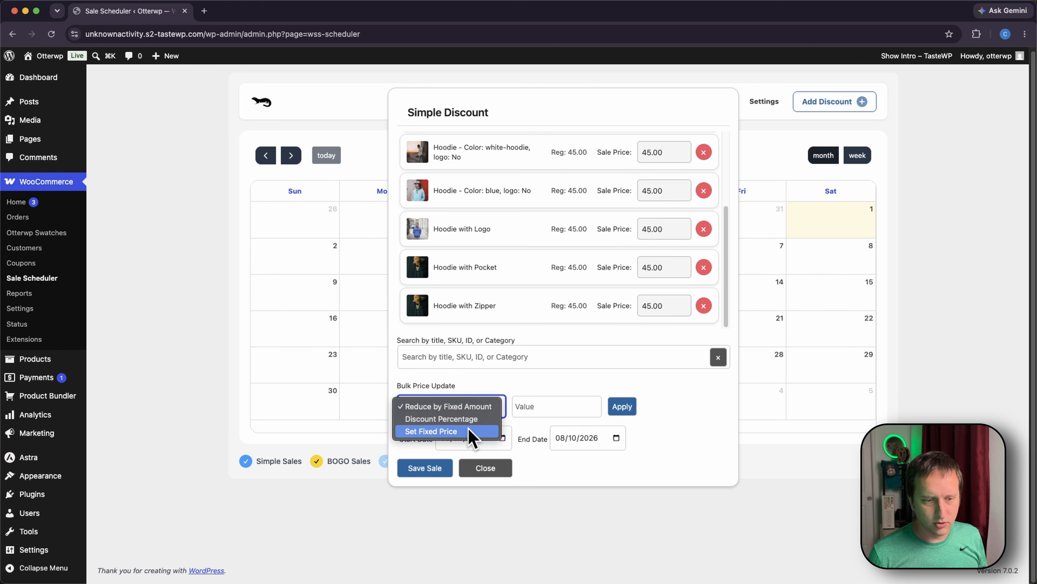
pyautogui.click(475, 419)
pyautogui.click(555, 406)
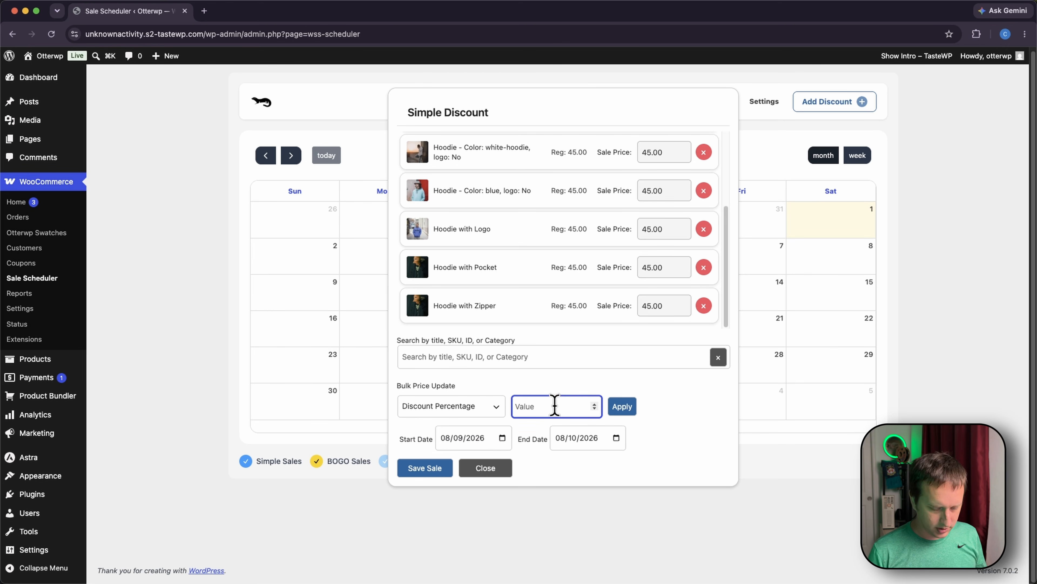
pyautogui.click(622, 407)
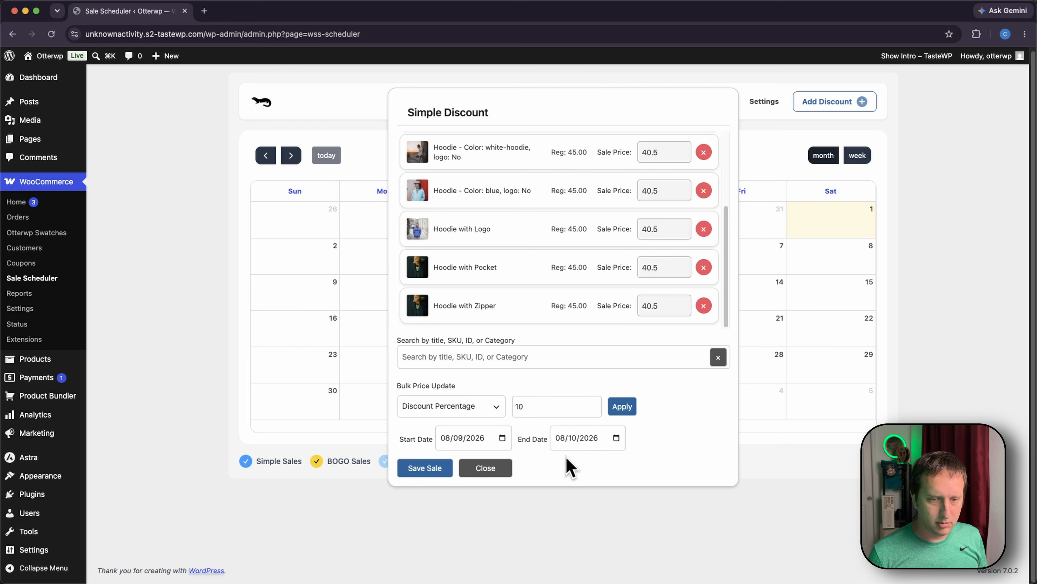
pyautogui.click(435, 472)
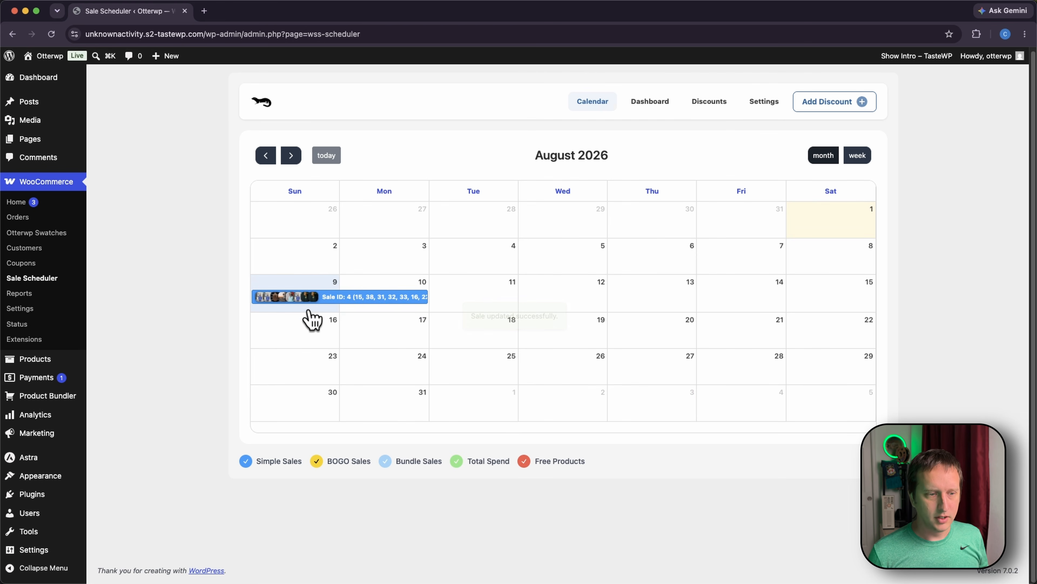
# - Reschedule the hoodie sale to run August 1 to 7 and paste a copy of it starting August 30
pyautogui.moveTo(325, 304); pyautogui.dragTo(813, 332)
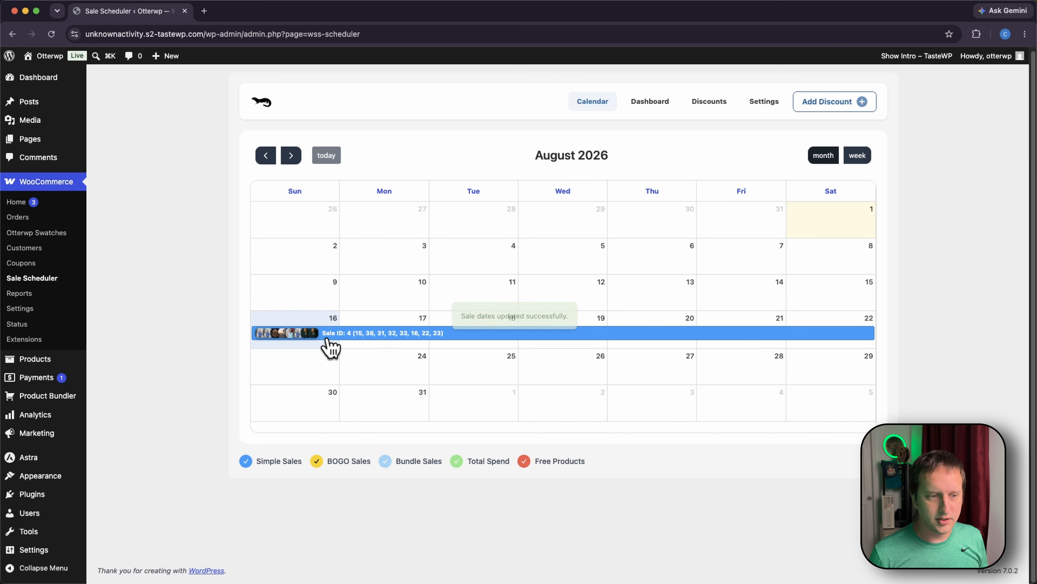
pyautogui.moveTo(320, 334); pyautogui.dragTo(863, 225)
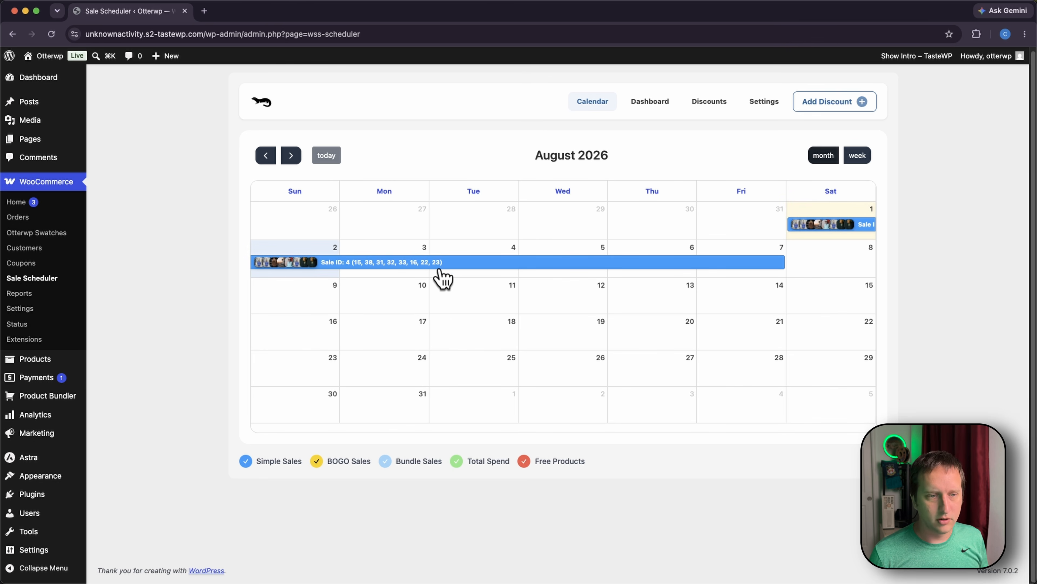
pyautogui.rightClick(457, 264)
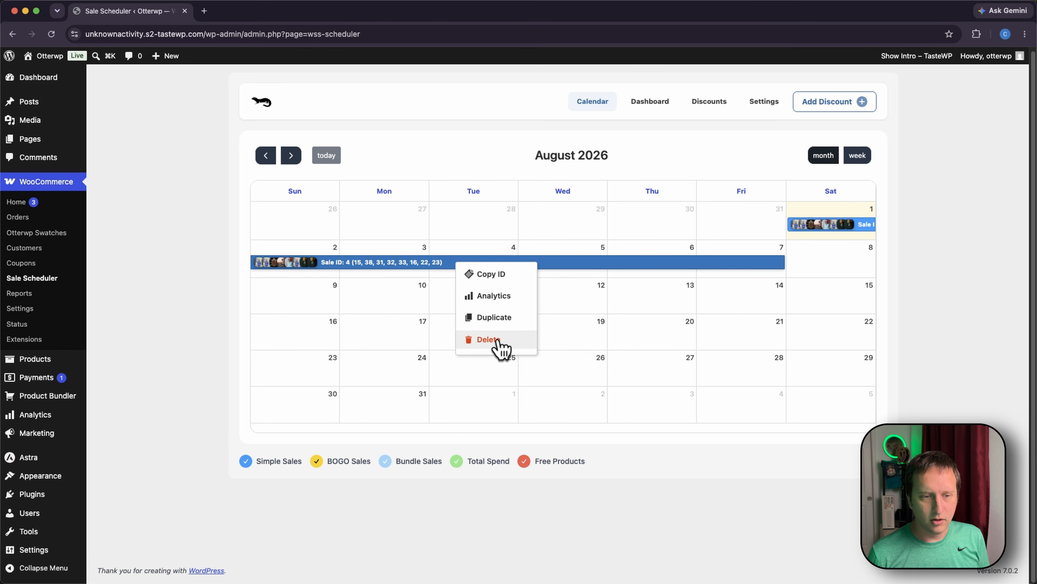
pyautogui.click(497, 282)
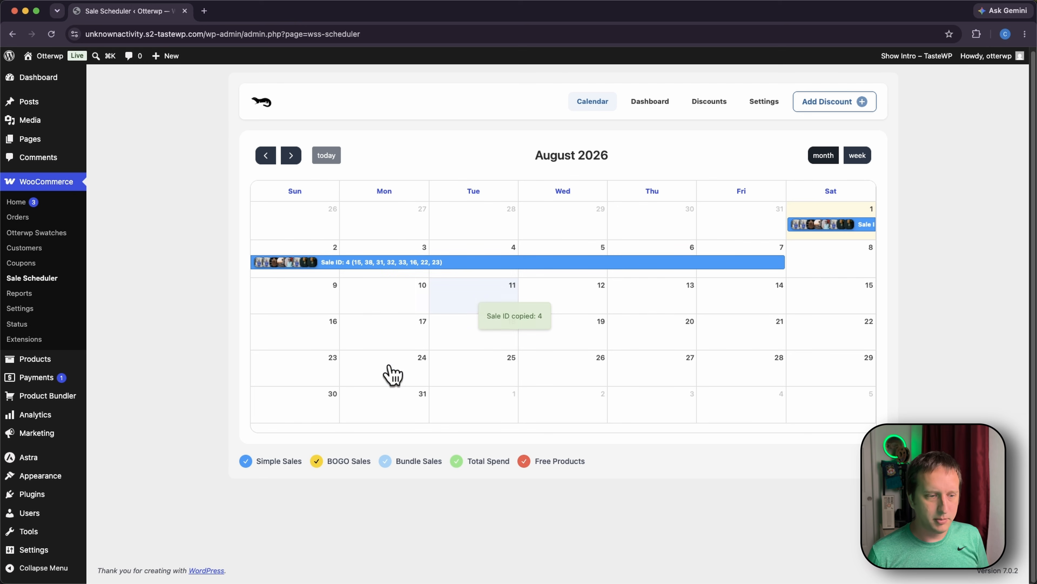
pyautogui.rightClick(303, 397)
pyautogui.click(317, 408)
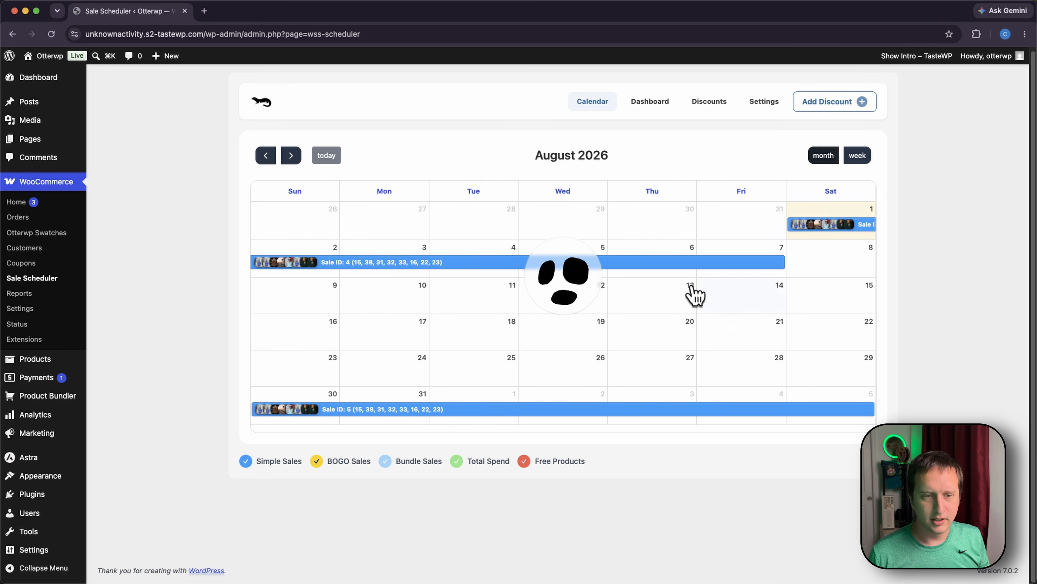
# - Create a Buy X Products for Y discount and add Cap as the buy product
pyautogui.click(695, 295)
pyautogui.click(544, 302)
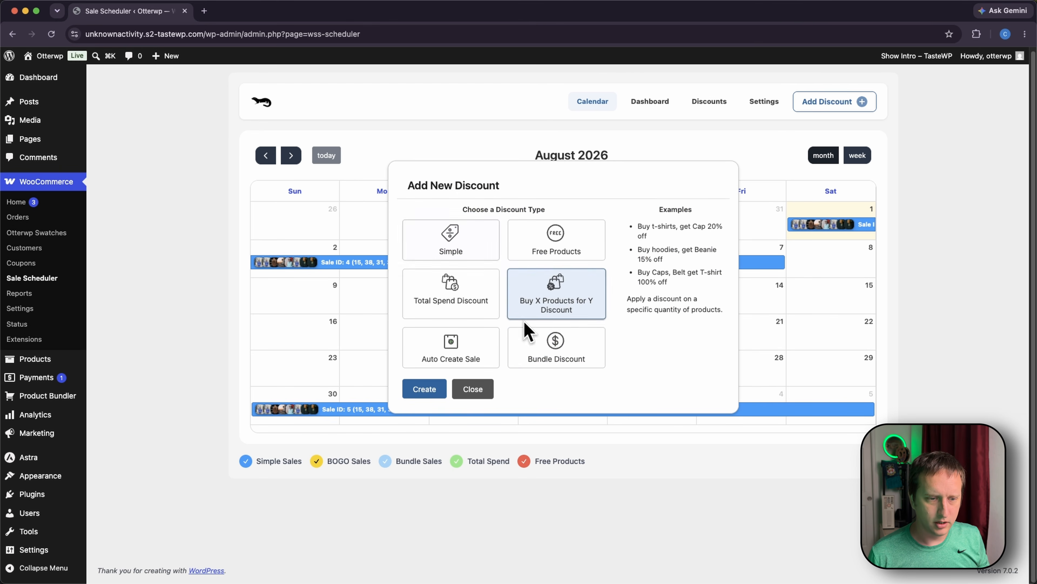
pyautogui.click(437, 389)
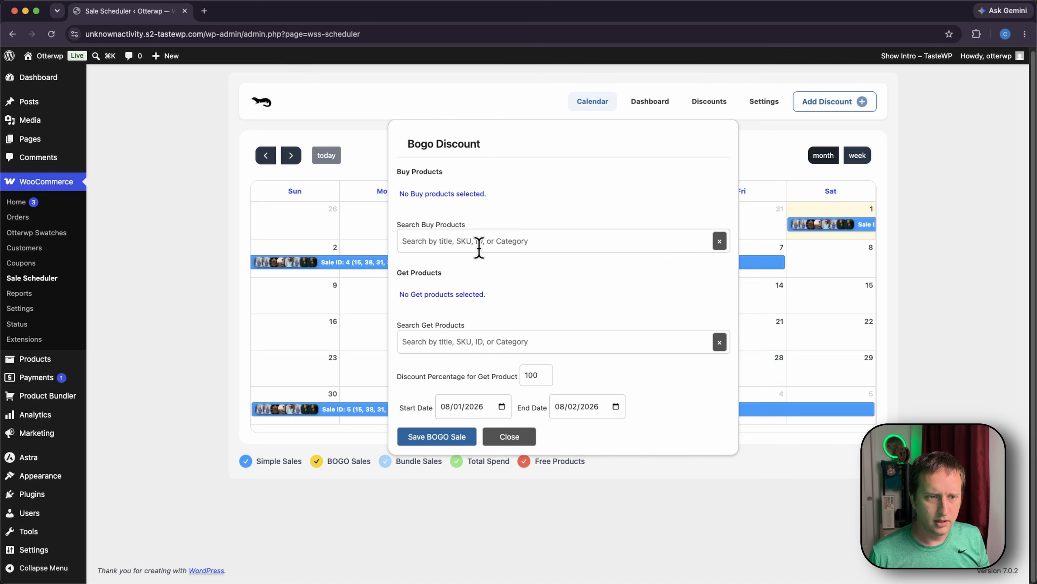
pyautogui.click(475, 243)
pyautogui.write('cap')
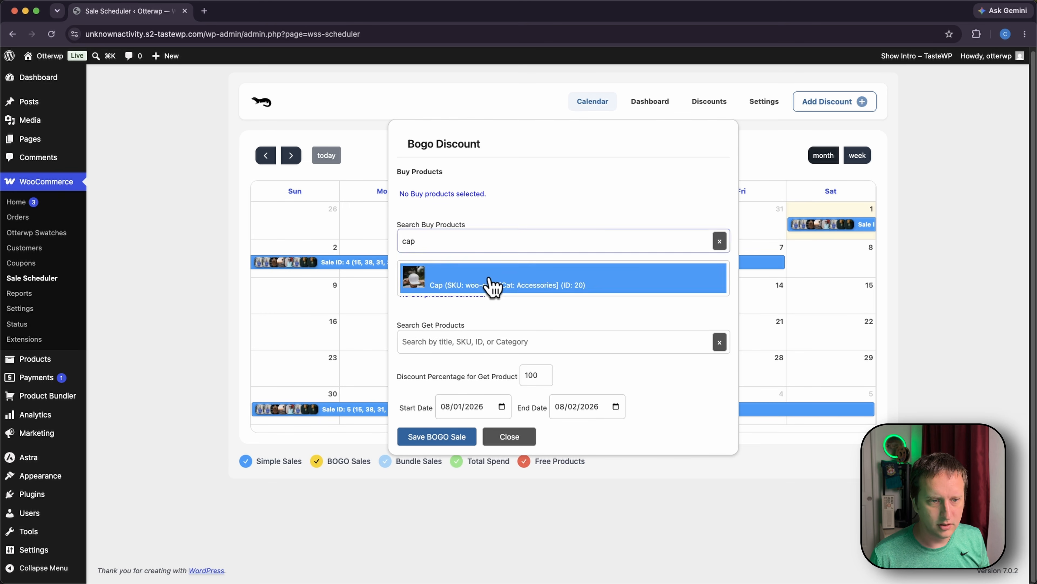
pyautogui.click(492, 283)
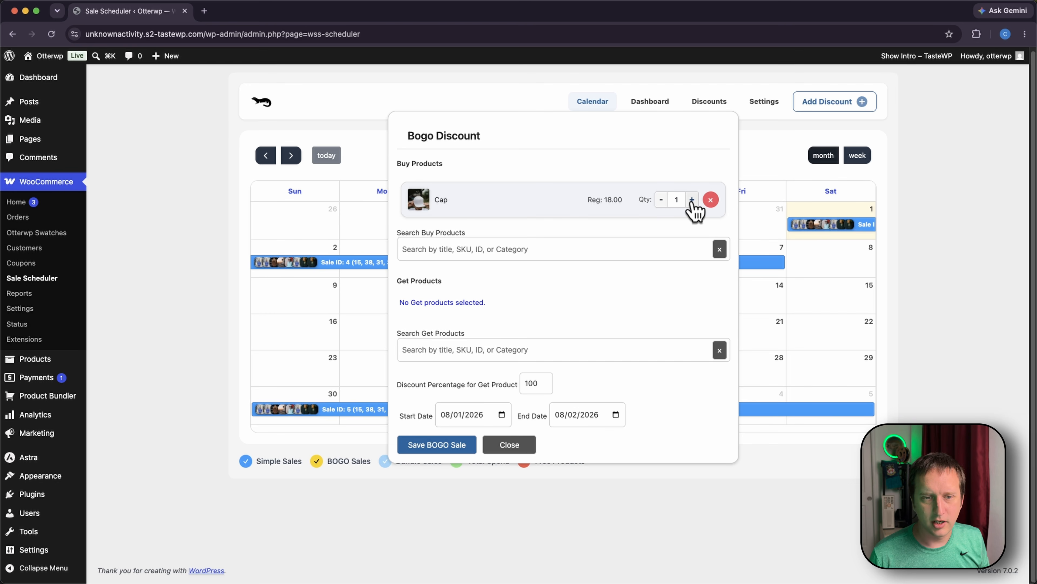
# - Add Cap as the get product and save the BOGO sale
pyautogui.click(457, 351)
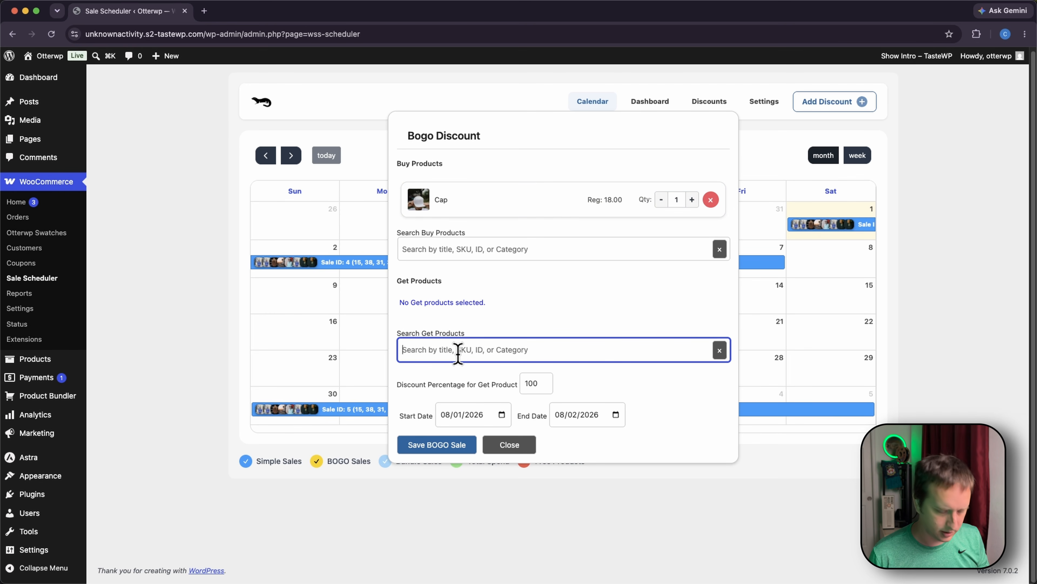
pyautogui.write('cap')
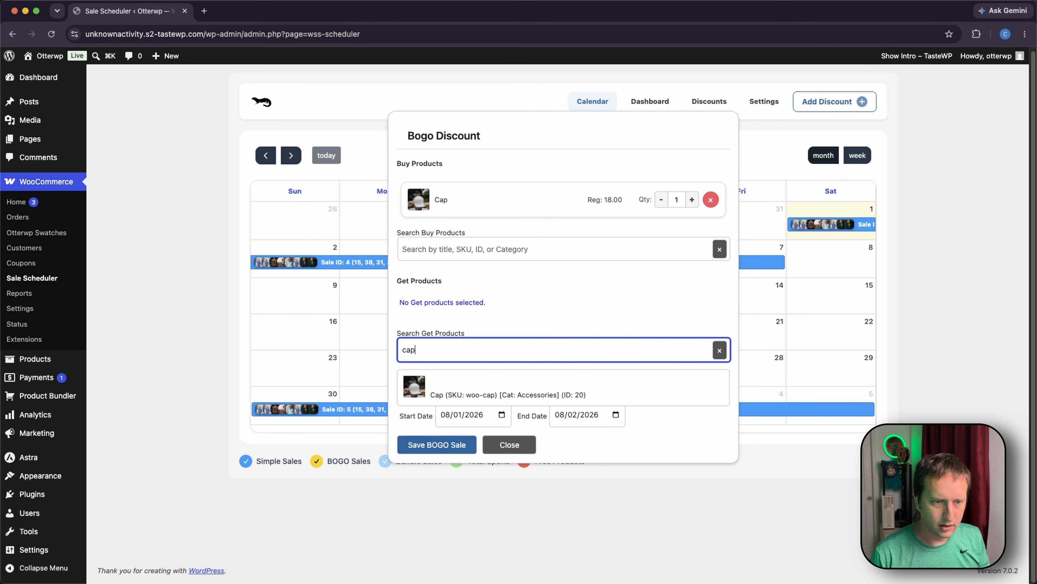
pyautogui.click(474, 394)
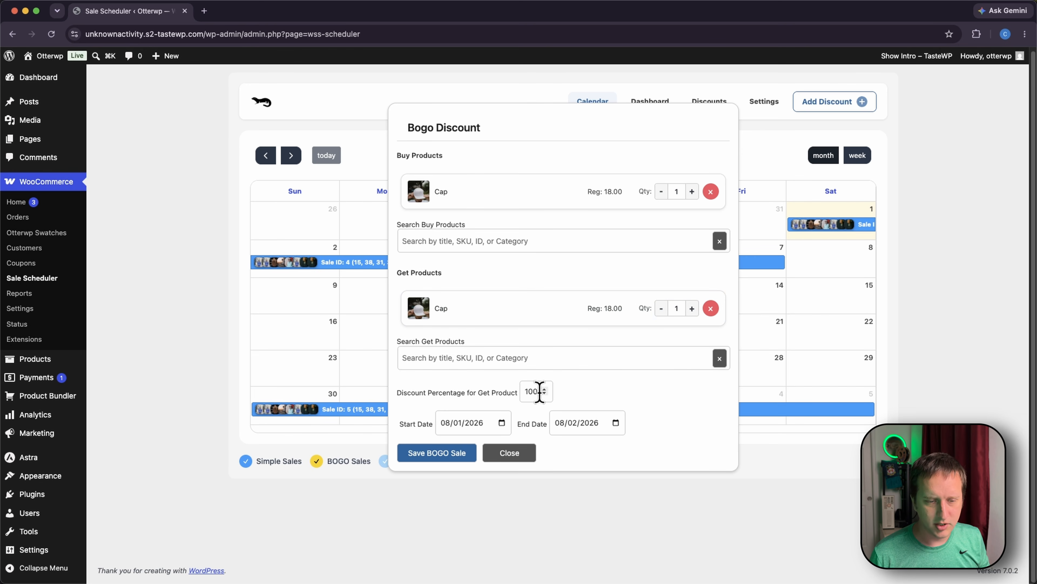
pyautogui.click(451, 453)
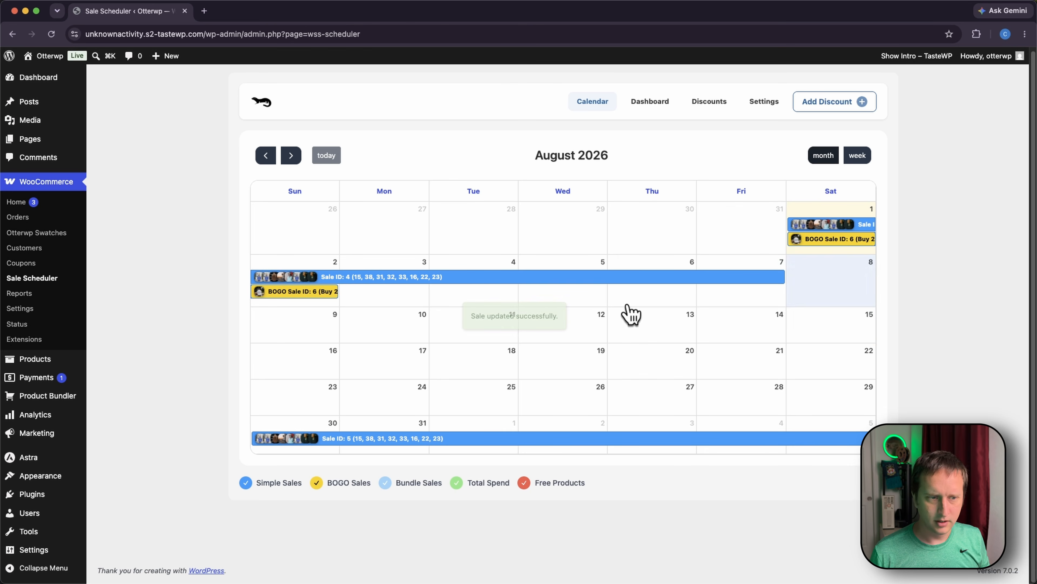
# - Extend the BOGO sale on the calendar through August 7 and check its available actions
pyautogui.moveTo(338, 291); pyautogui.dragTo(738, 303)
pyautogui.rightClick(728, 278)
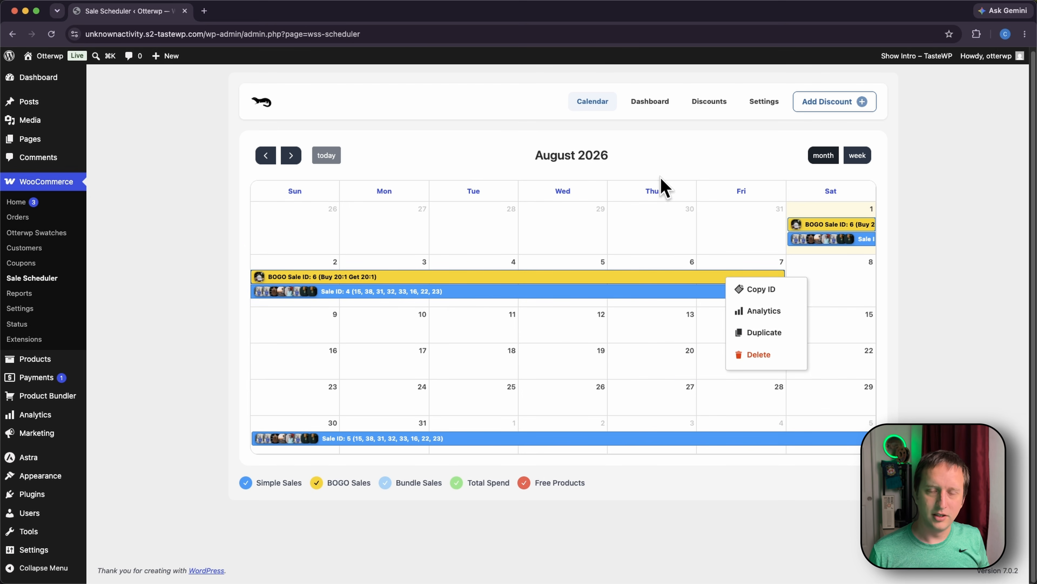
pyautogui.click(772, 133)
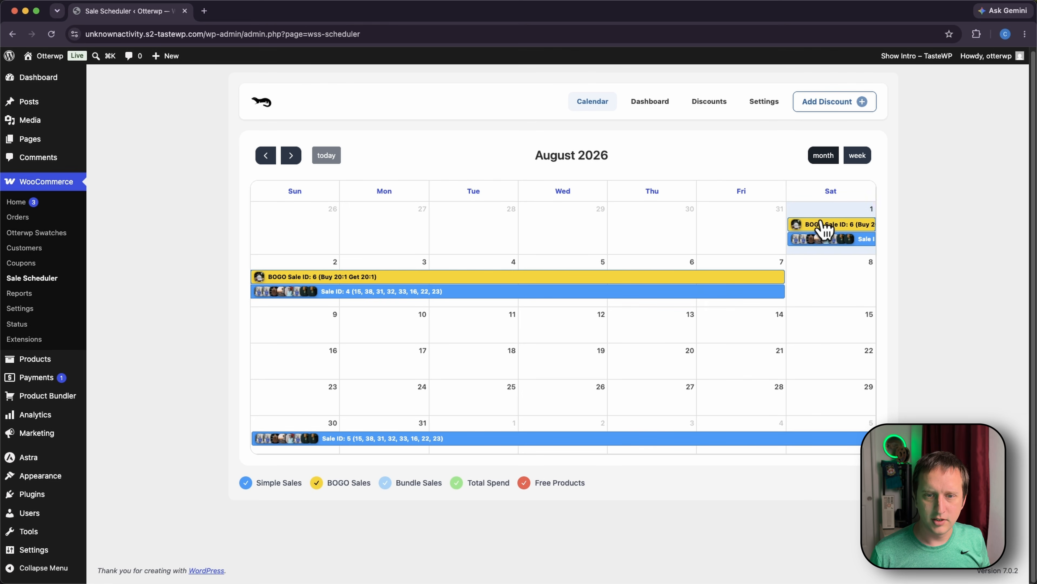
# - Open the scheduler's BOGO settings and examine the badge colors, positions and placeholder texts
pyautogui.click(763, 107)
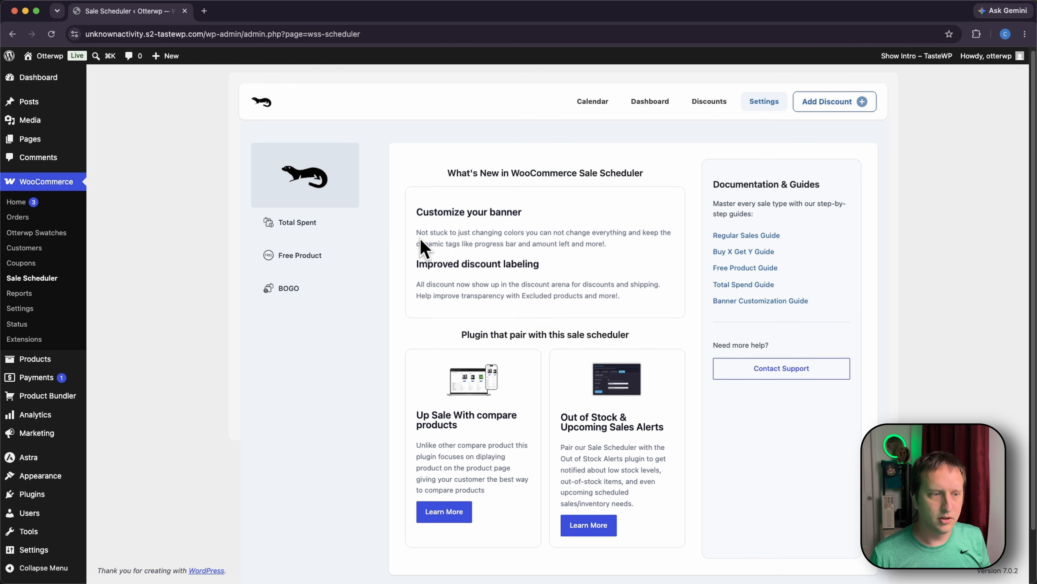
pyautogui.click(301, 289)
pyautogui.scroll(-3, 515, 269)
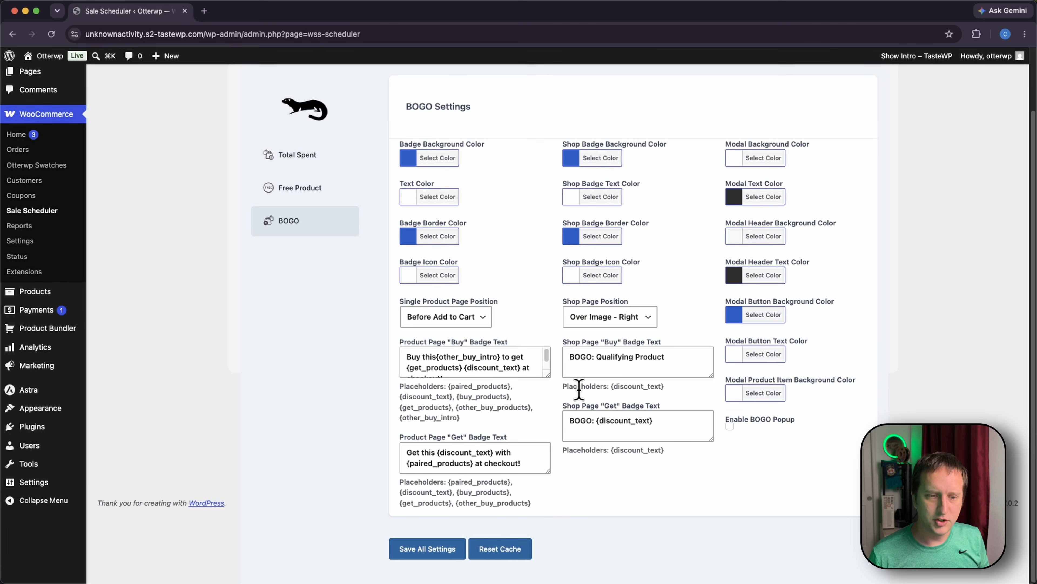
pyautogui.scroll(-1, 524, 365)
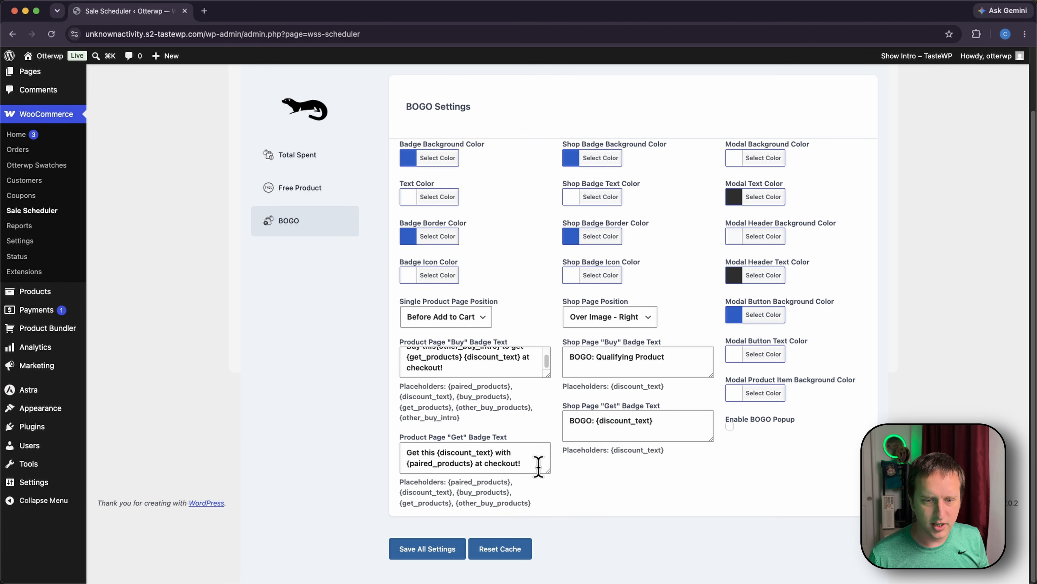
# - Enable and save the BOGO popup setting, and add the Cap to the cart from the shop page
pyautogui.click(730, 427)
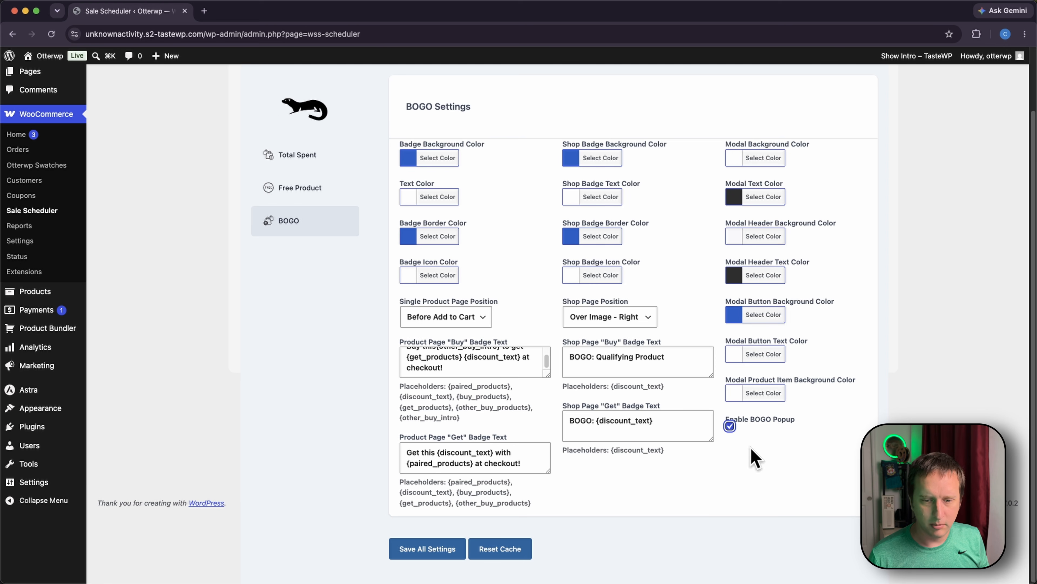
pyautogui.click(443, 548)
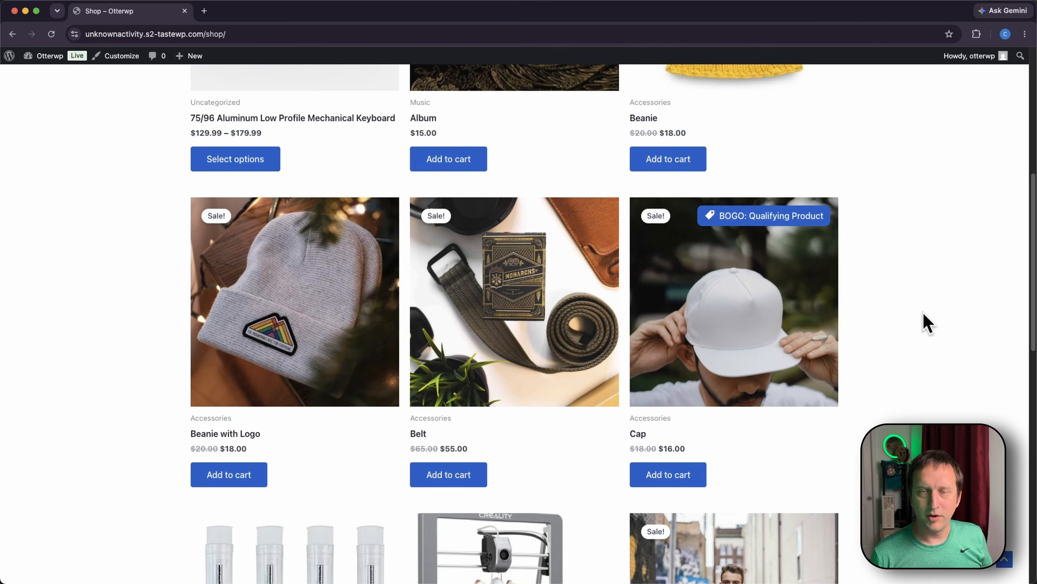
pyautogui.click(690, 476)
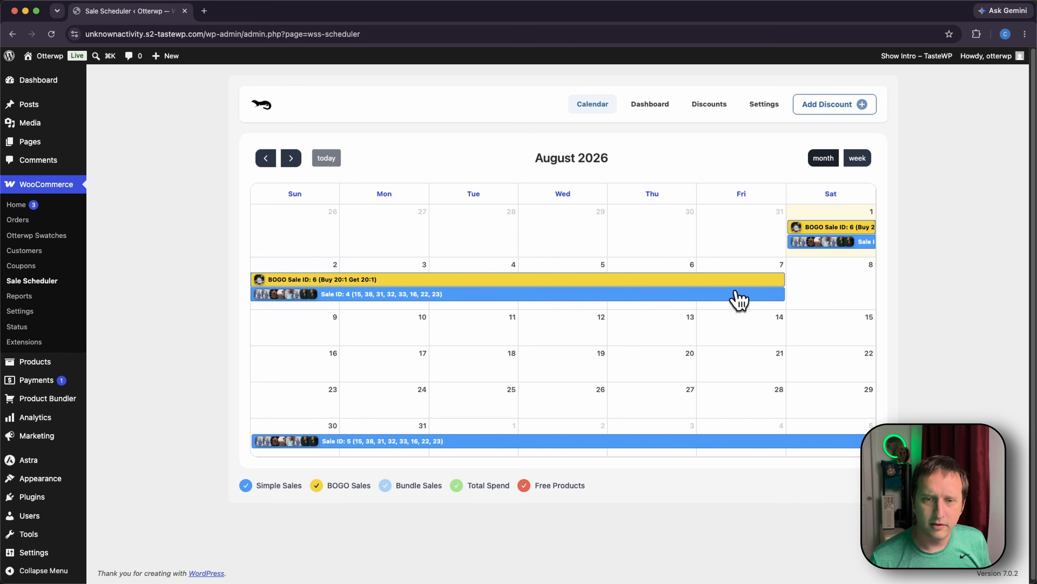
# - Start a Free Products discount on the calendar for August 1 to 7, 2026 and name it Cap
pyautogui.click(818, 223)
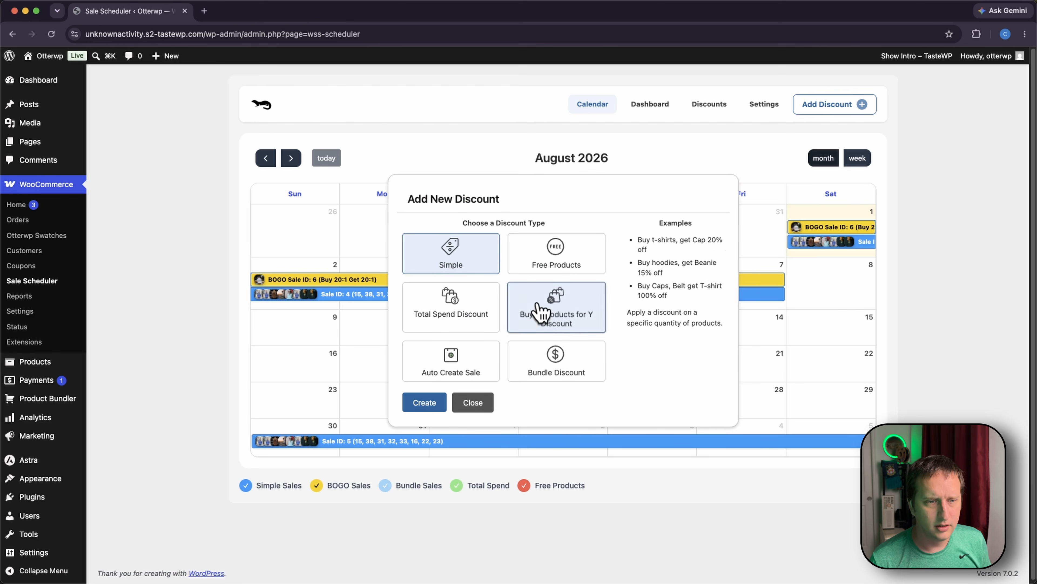
pyautogui.click(559, 258)
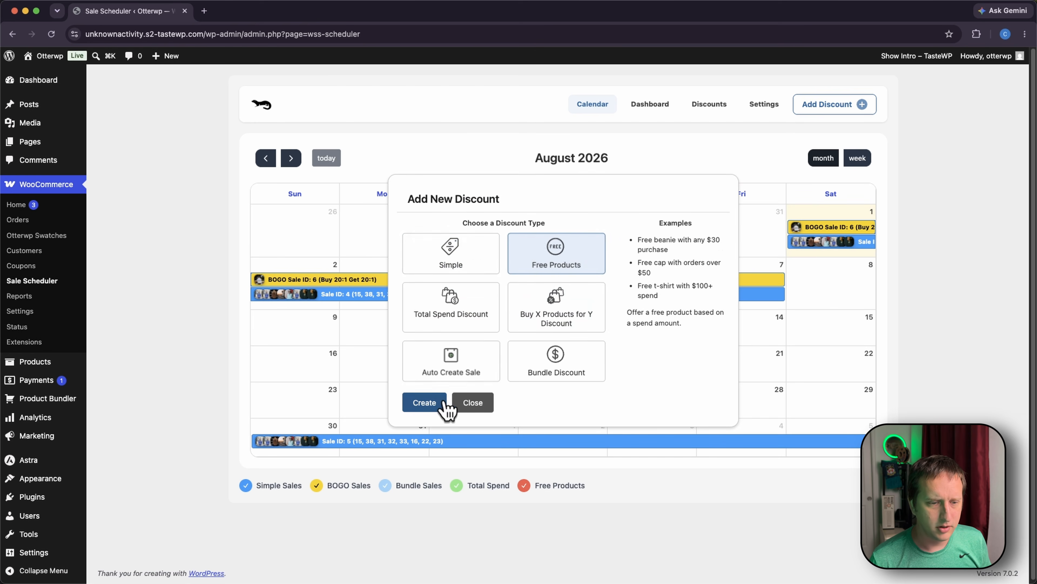
pyautogui.click(433, 403)
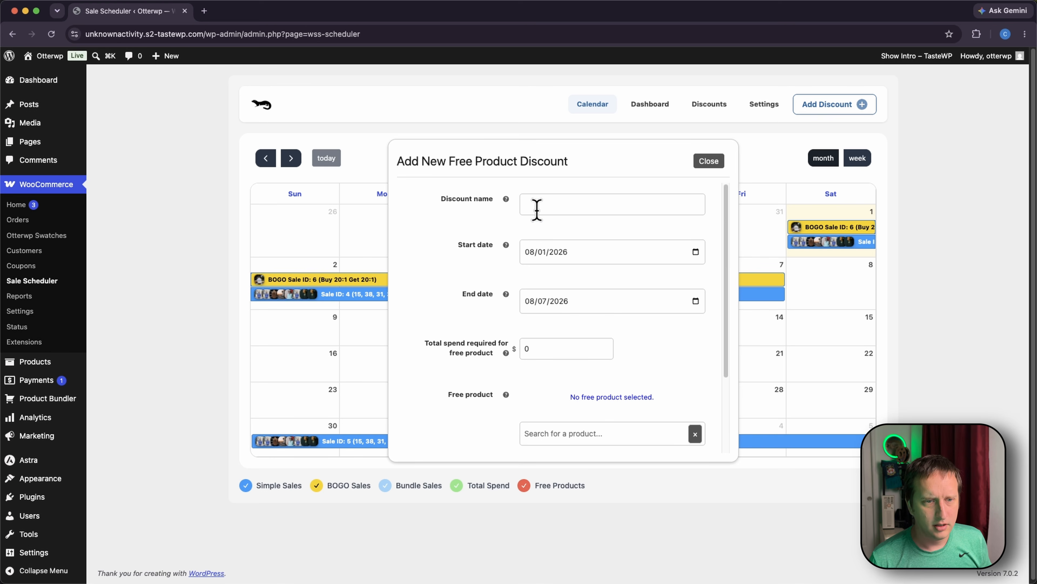
pyautogui.click(540, 206)
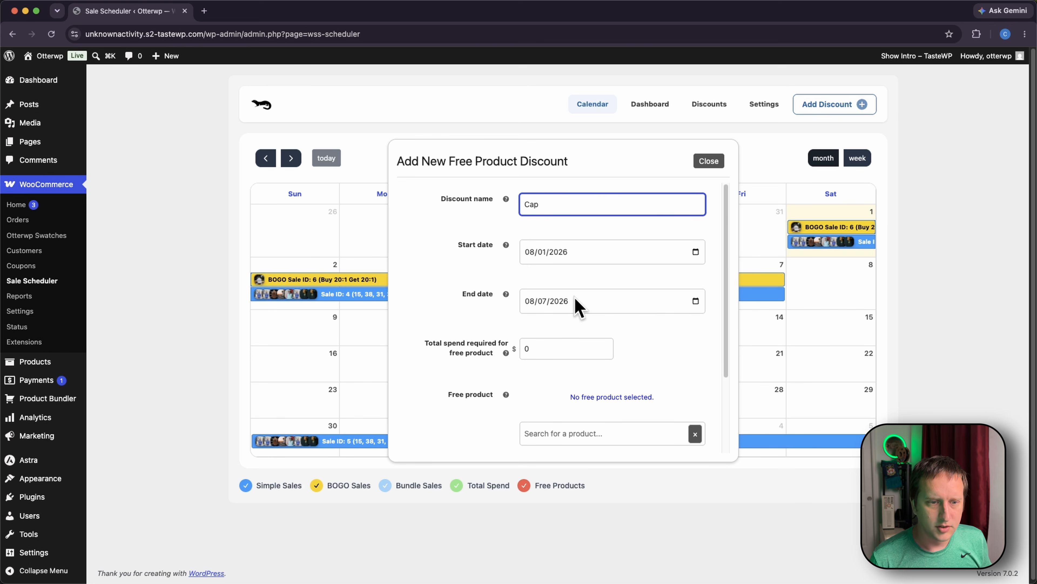
# - Set the total spend required for the free product to $300 and choose Cap as the free product
pyautogui.scroll(-3, 561, 352)
pyautogui.moveTo(544, 248); pyautogui.dragTo(520, 251)
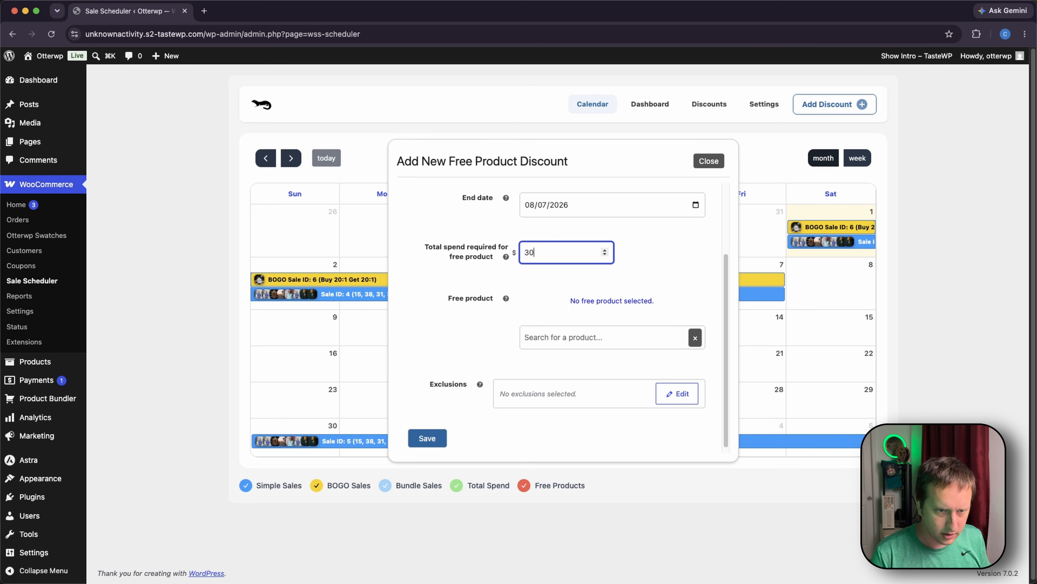
pyautogui.click(542, 337)
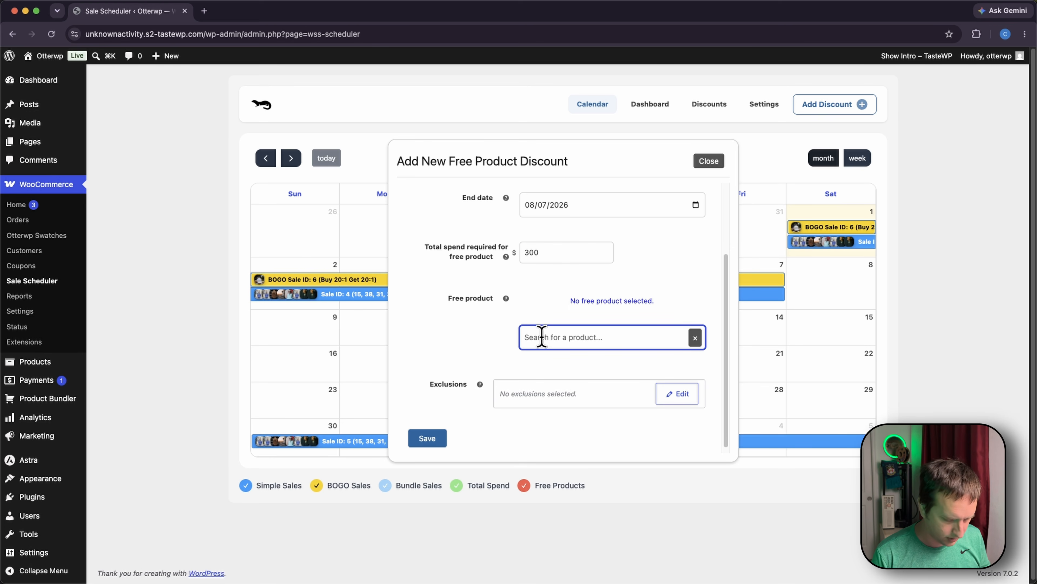
pyautogui.write('cap')
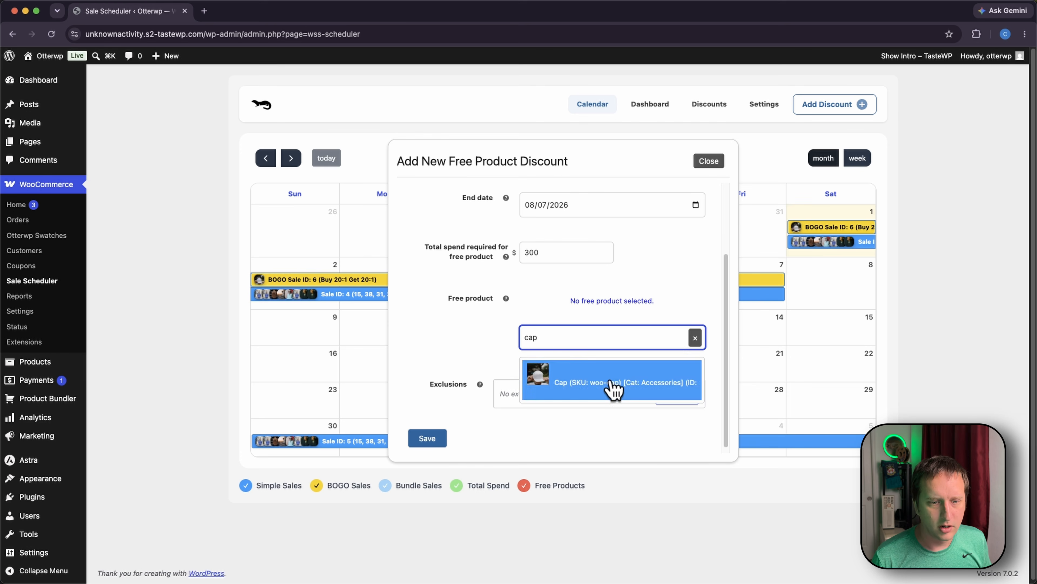
pyautogui.click(614, 386)
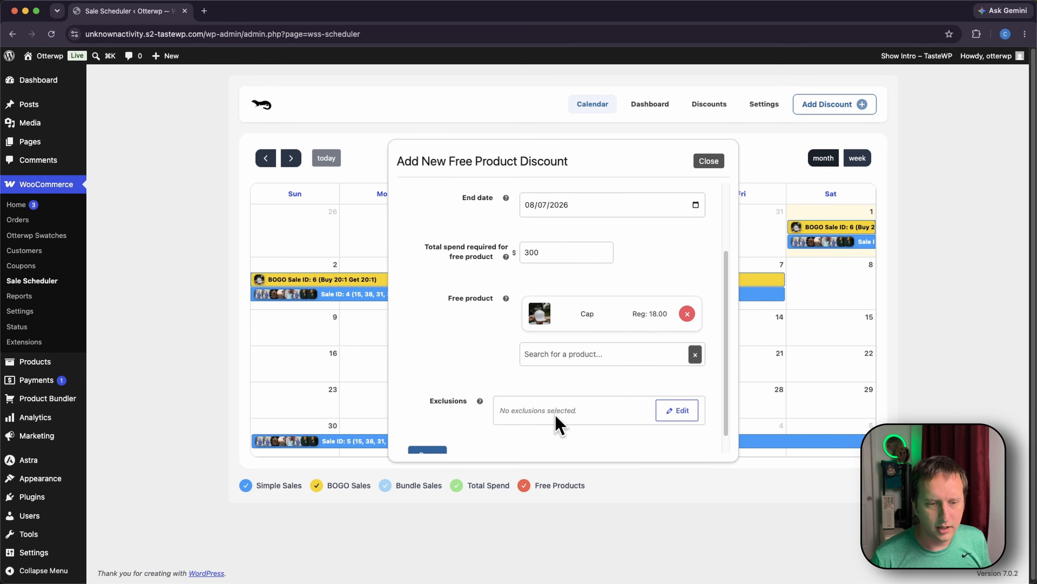
pyautogui.scroll(-1, 610, 297)
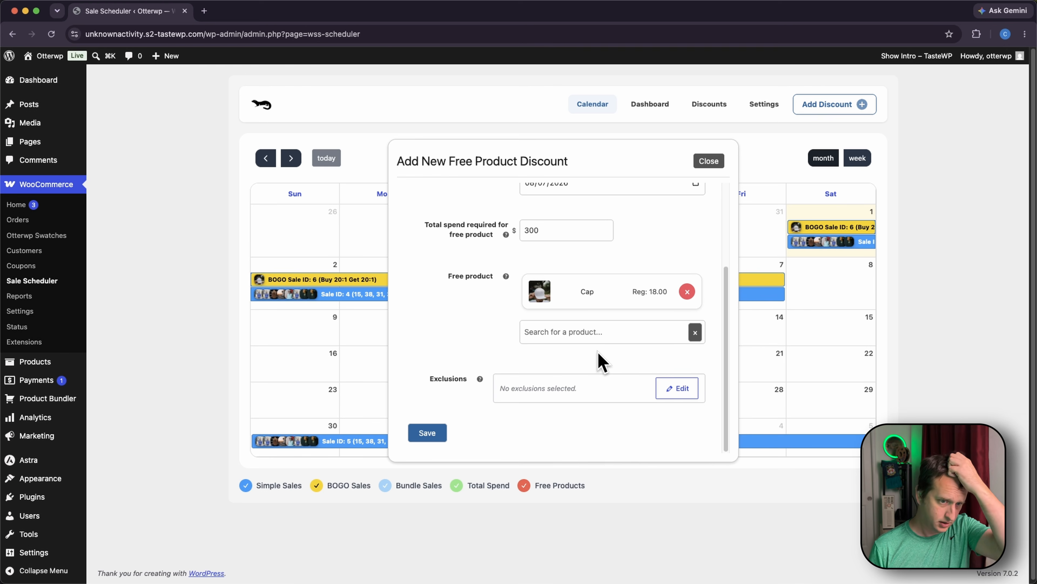
# - Examine the product and category exclusion options of the free product discount, and close the form without saving
pyautogui.click(675, 391)
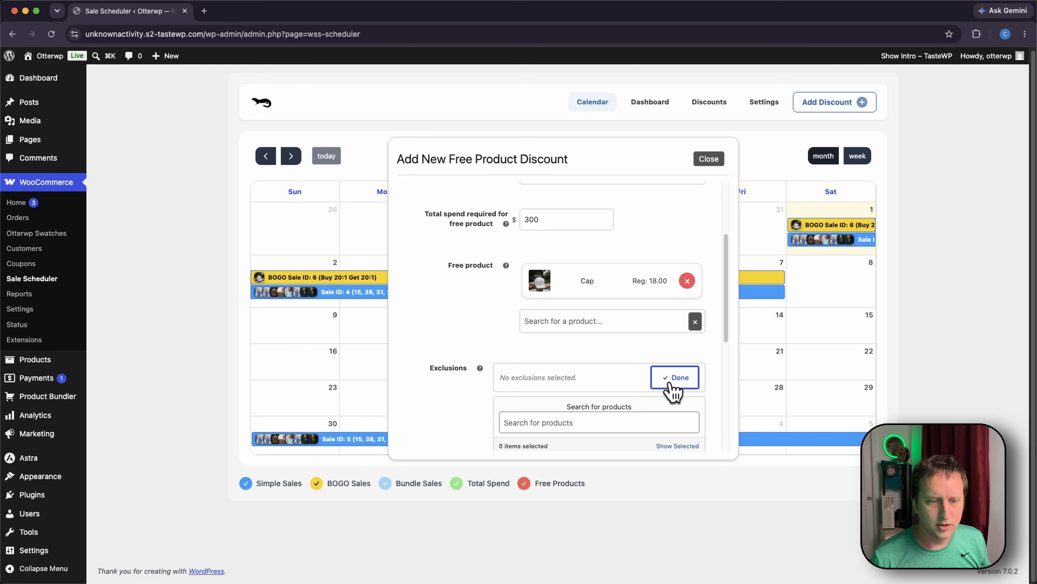
pyautogui.scroll(-10, 579, 223)
pyautogui.scroll(-2, 618, 350)
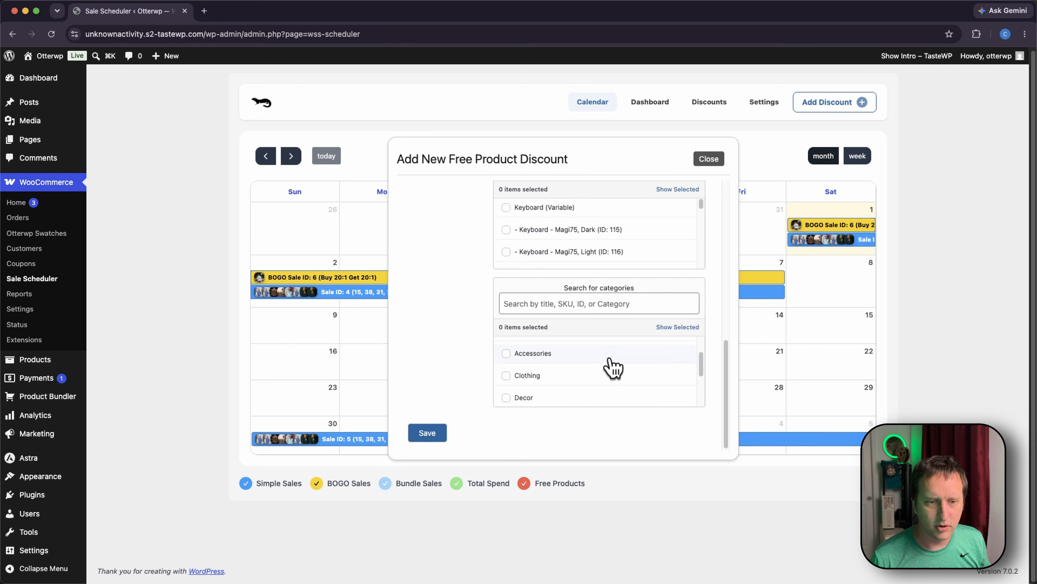
pyautogui.scroll(5, 607, 261)
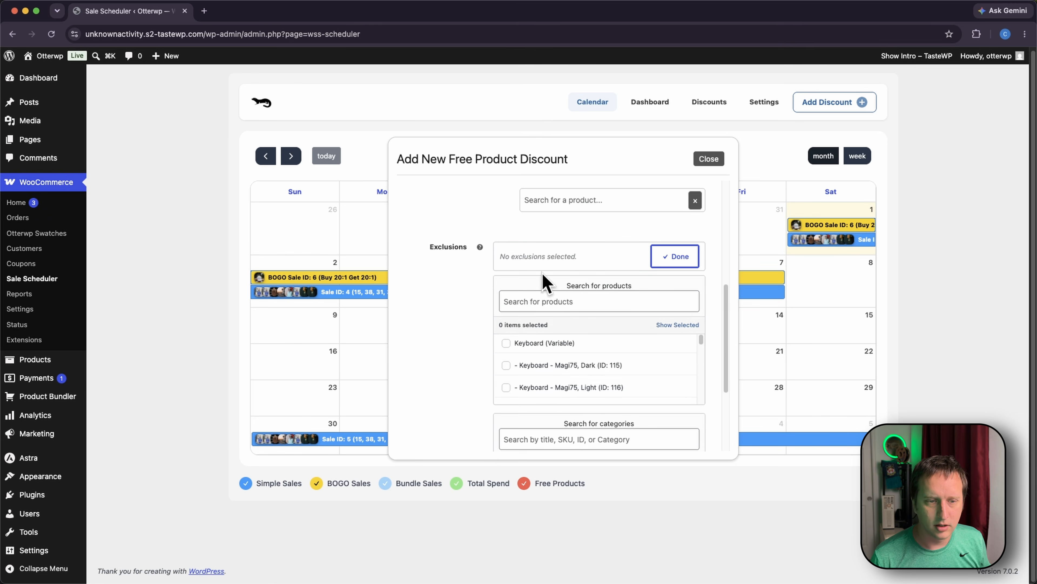
pyautogui.scroll(-5, 469, 335)
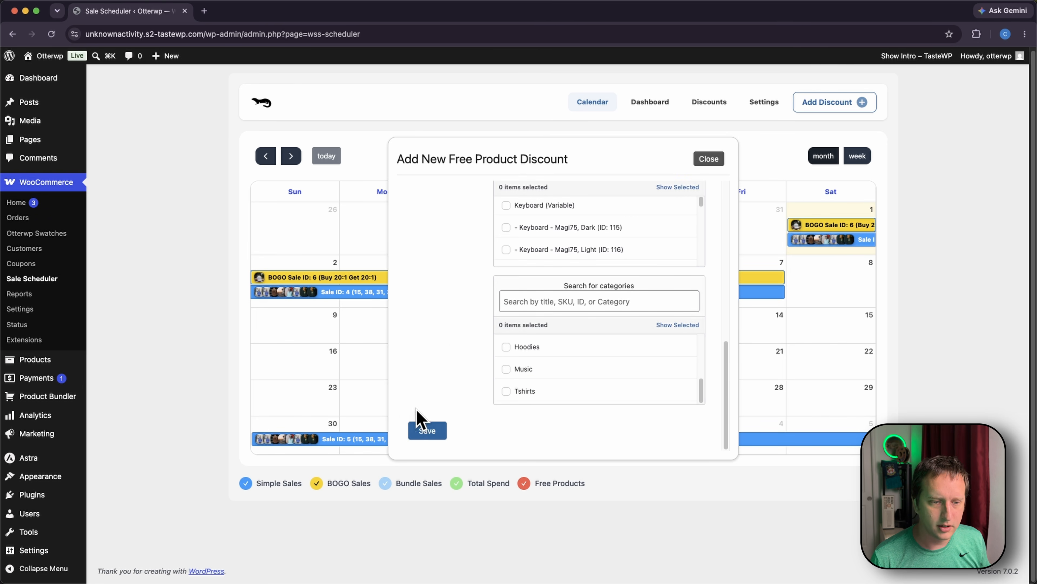
pyautogui.click(710, 159)
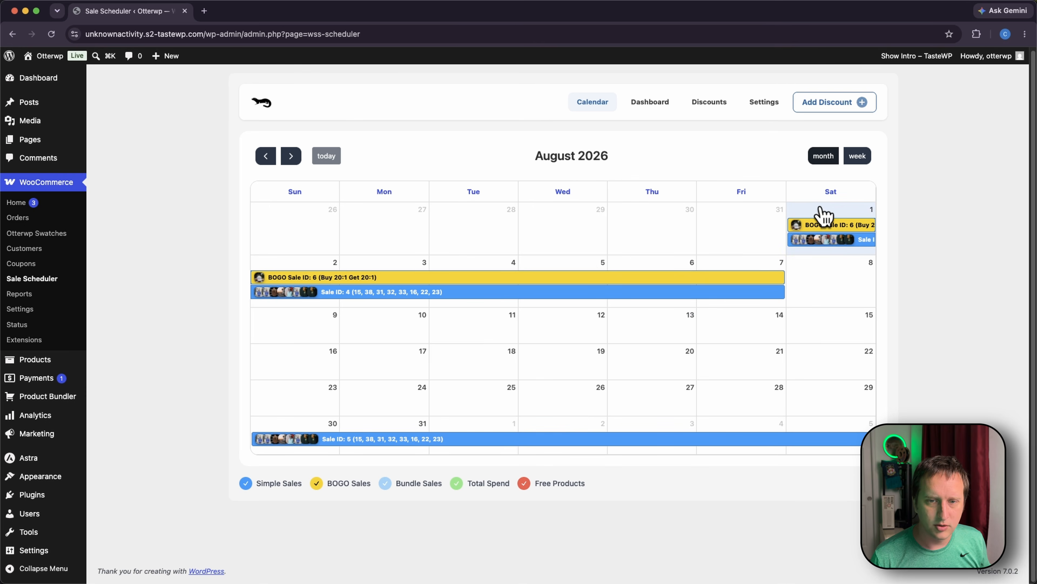
# - Start a Total Spend Discount dated August 1, 2026 and name it Cap
pyautogui.click(725, 281)
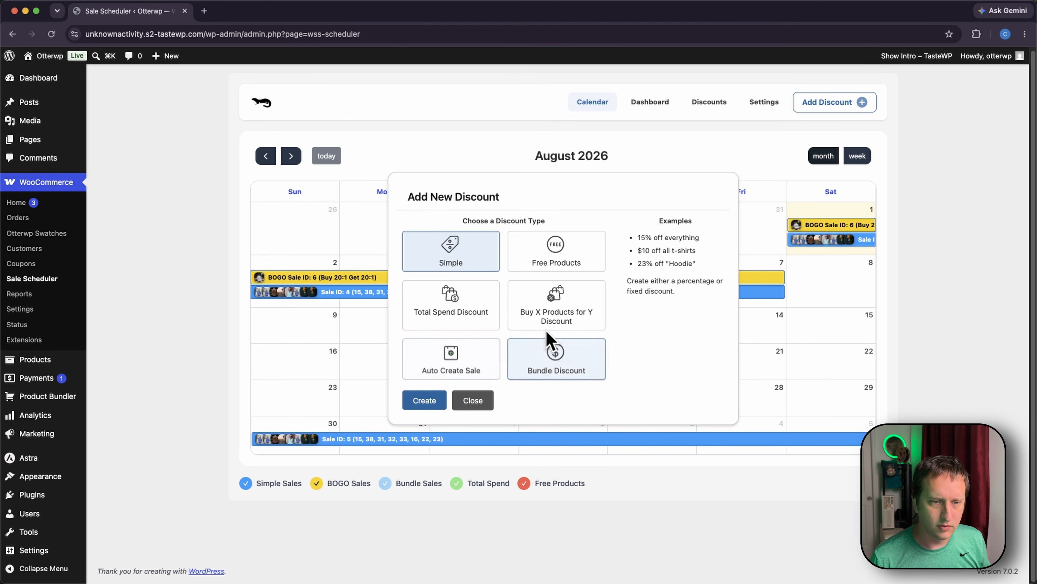
pyautogui.click(459, 319)
pyautogui.click(425, 400)
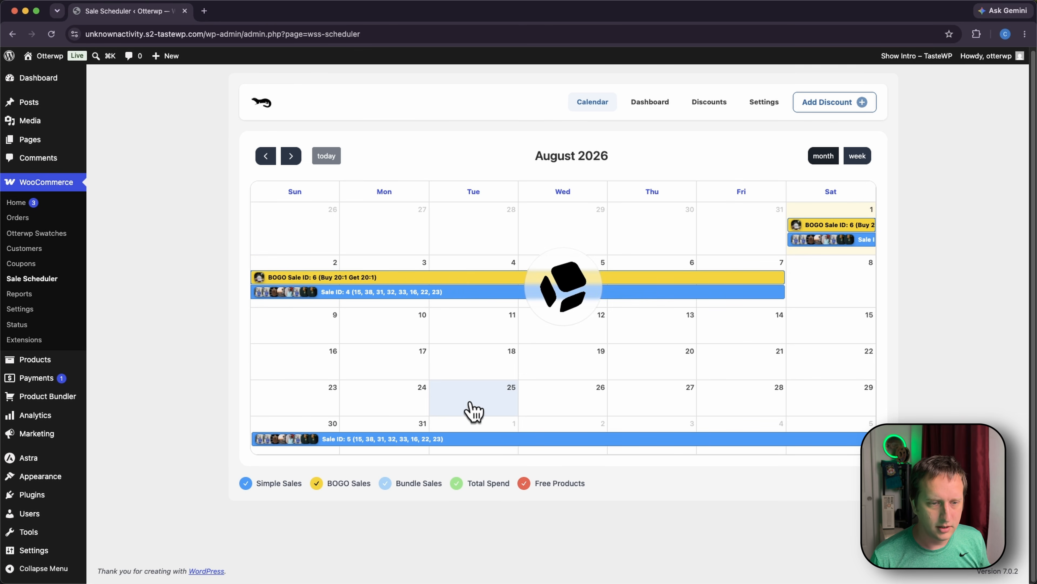
pyautogui.click(547, 202)
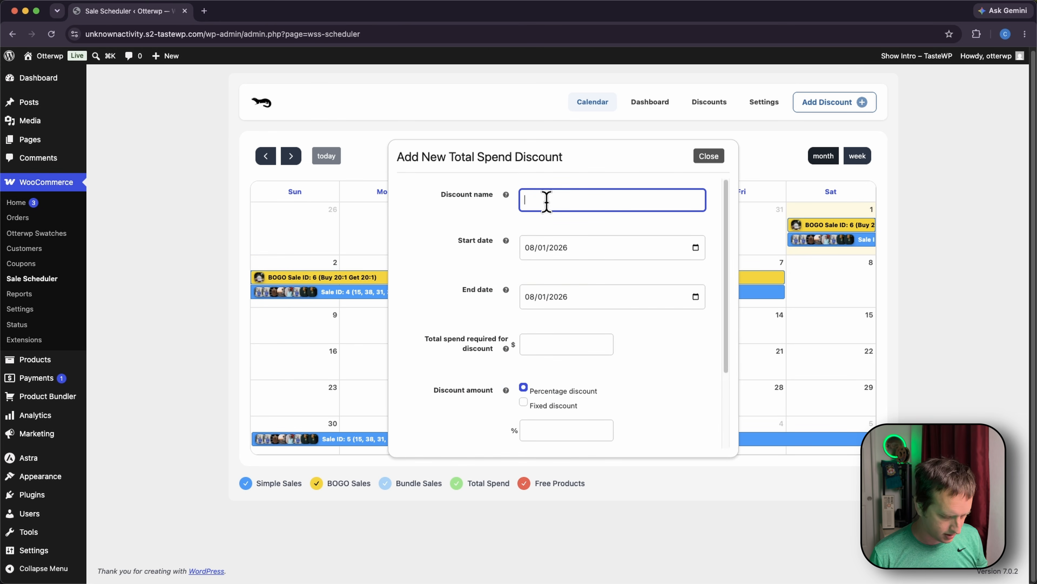
pyautogui.write('Cap')
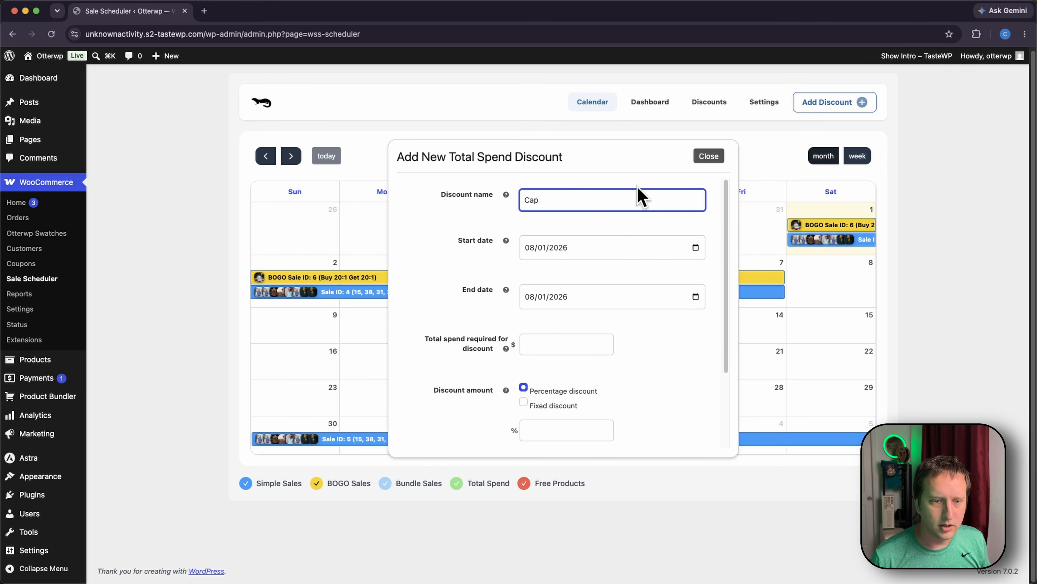
# - Set the required total spend to $300 with a fixed discount of $20.01, and save the discount
pyautogui.scroll(-3, 639, 197)
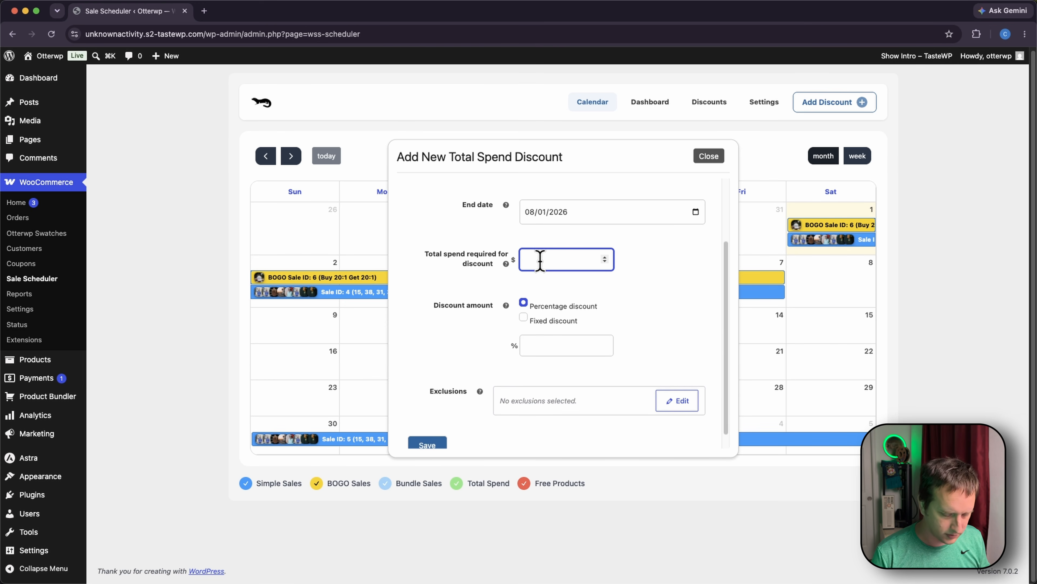
pyautogui.click(524, 317)
pyautogui.click(557, 352)
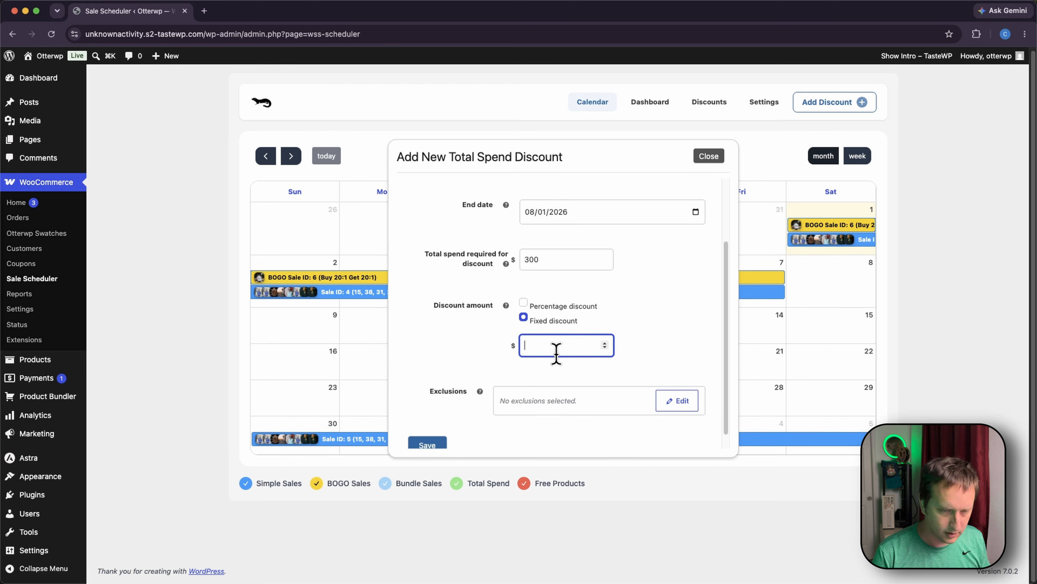
pyautogui.write('.01')
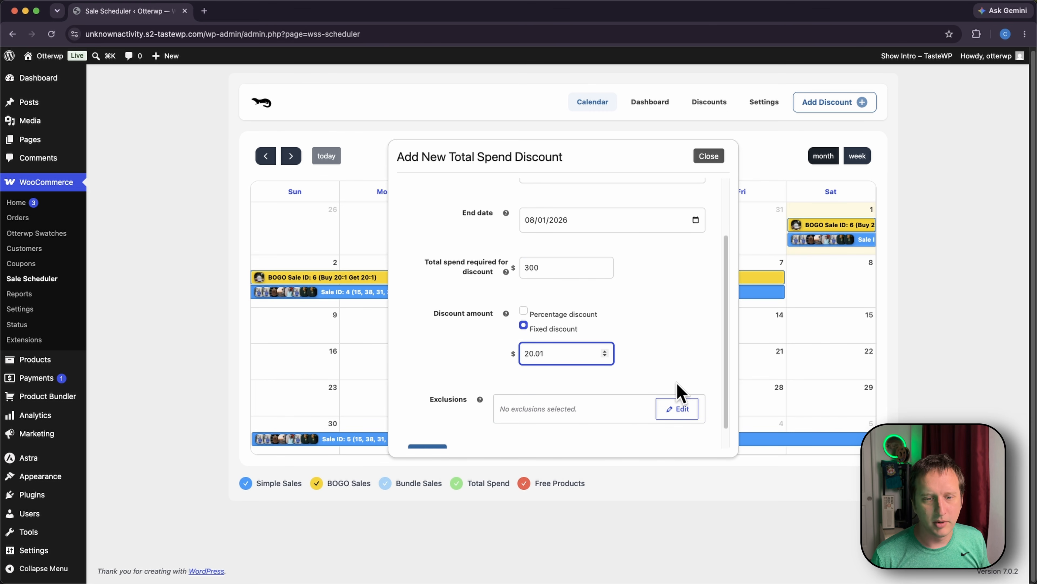
pyautogui.scroll(-1, 662, 390)
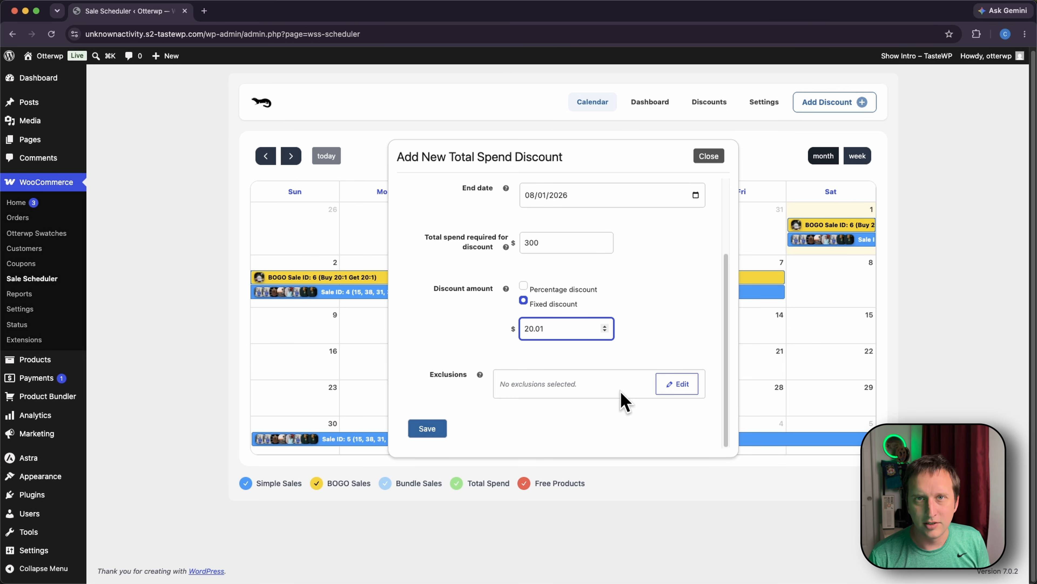
pyautogui.press('Return')
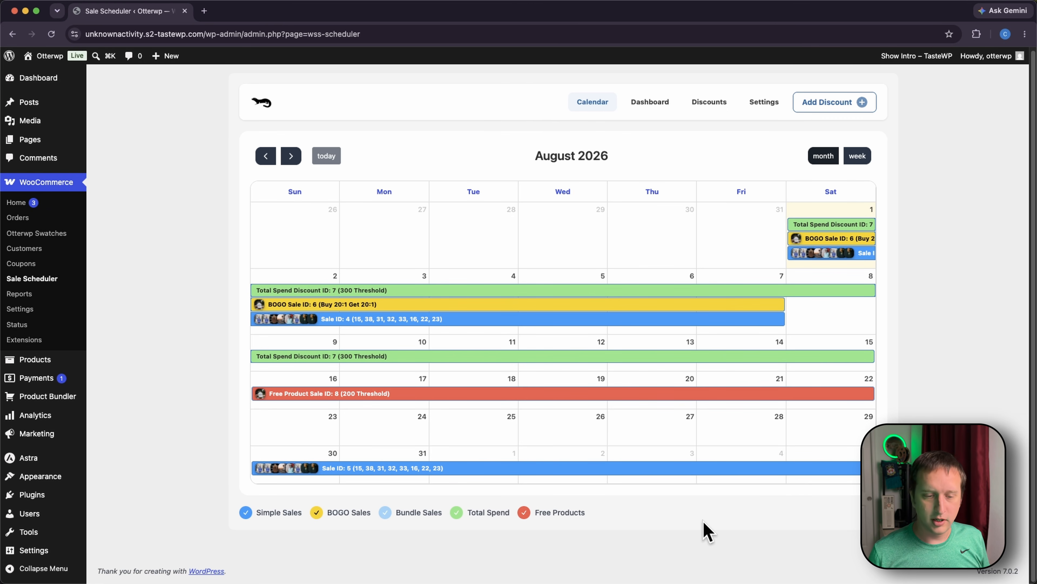
# - Hide the Free Products, Total Spend and BOGO sales on the calendar, and show all three types again
pyautogui.click(524, 512)
pyautogui.click(457, 512)
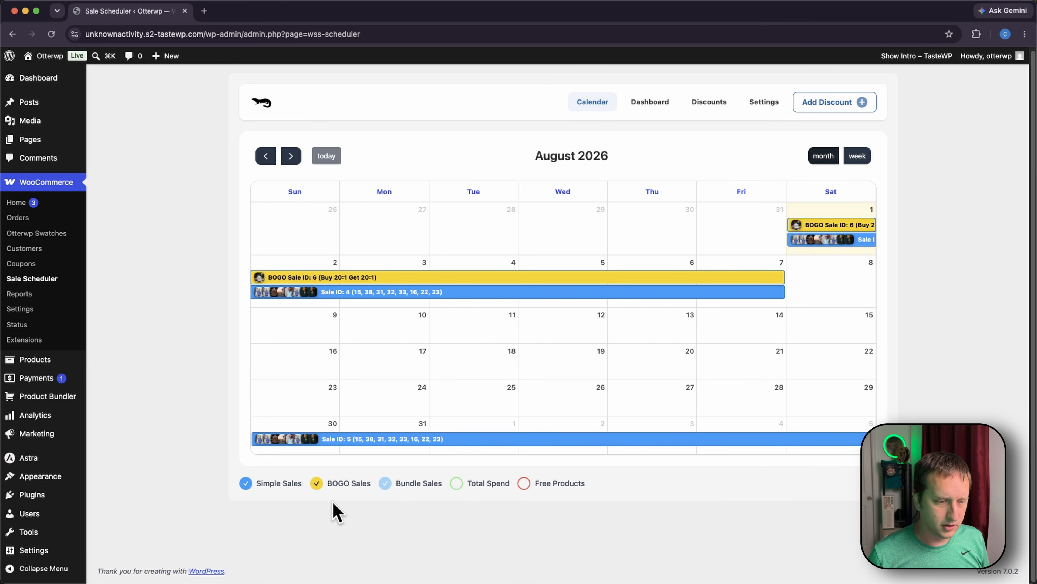
pyautogui.click(318, 485)
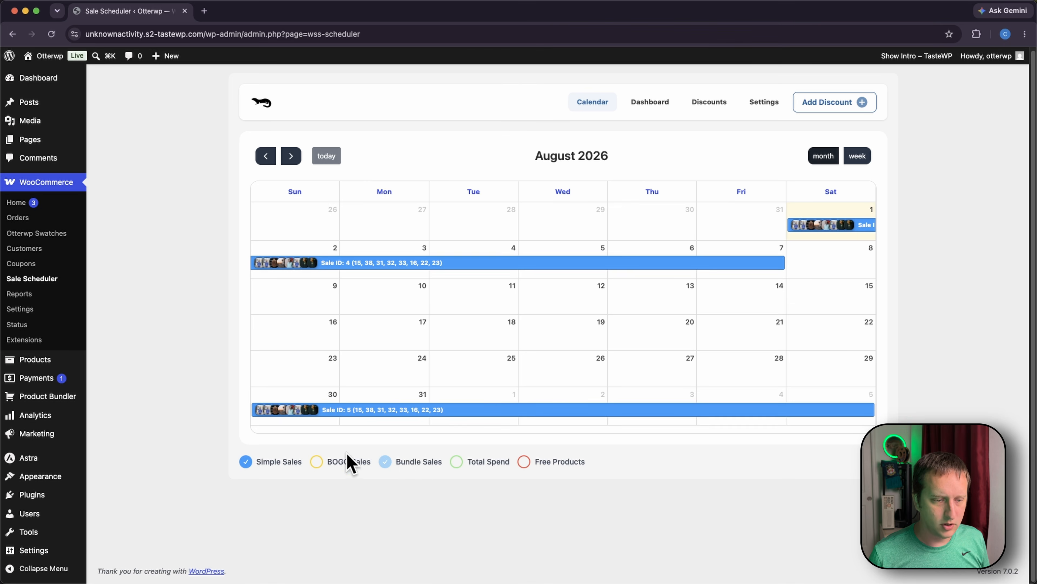
pyautogui.click(318, 461)
pyautogui.click(458, 490)
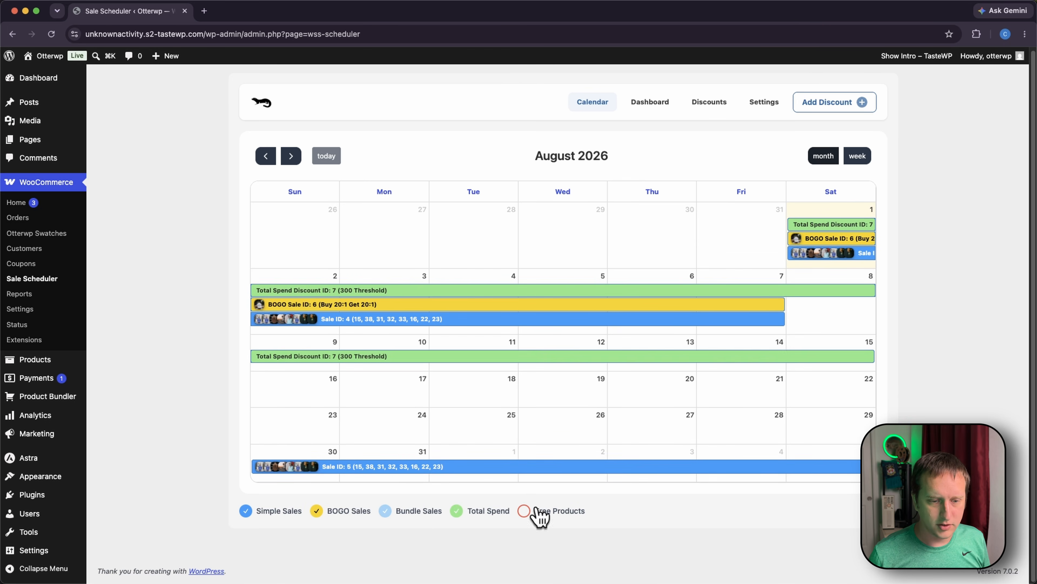
pyautogui.click(539, 513)
# - Review the list of all configured discounts and the discount analytics dashboard, and return to the calendar
pyautogui.click(716, 106)
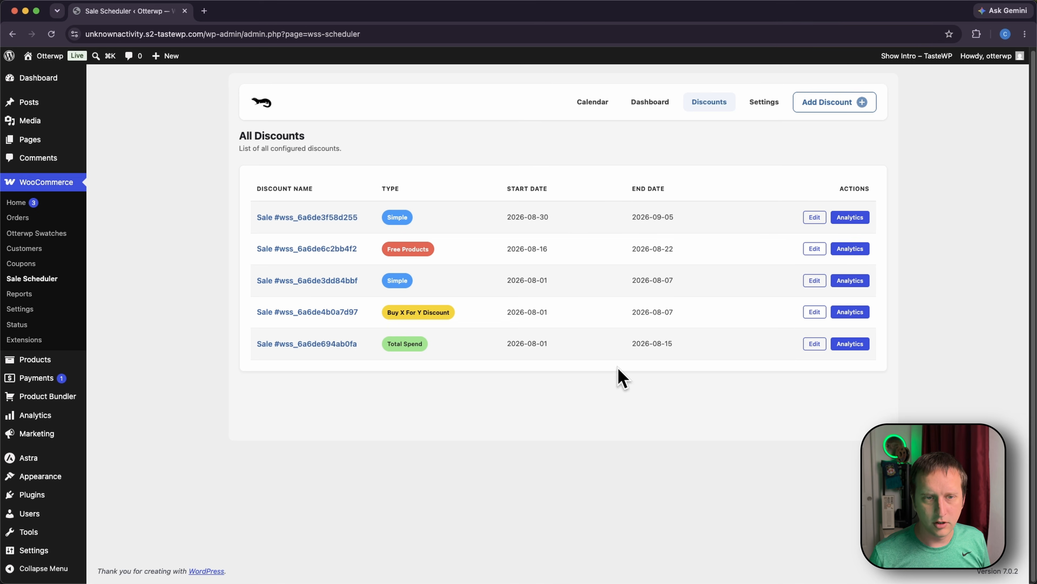
pyautogui.click(656, 104)
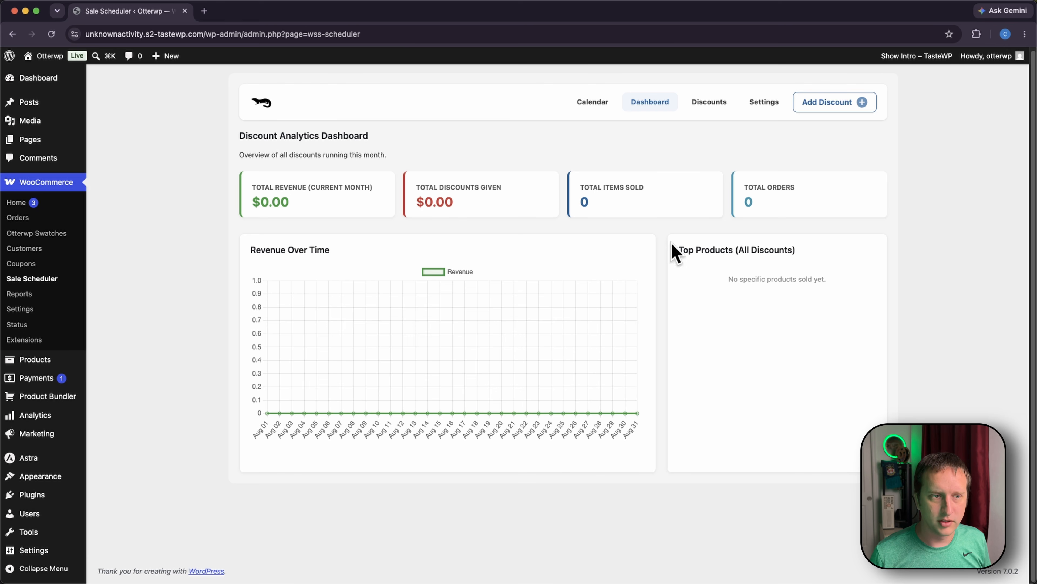
pyautogui.click(598, 109)
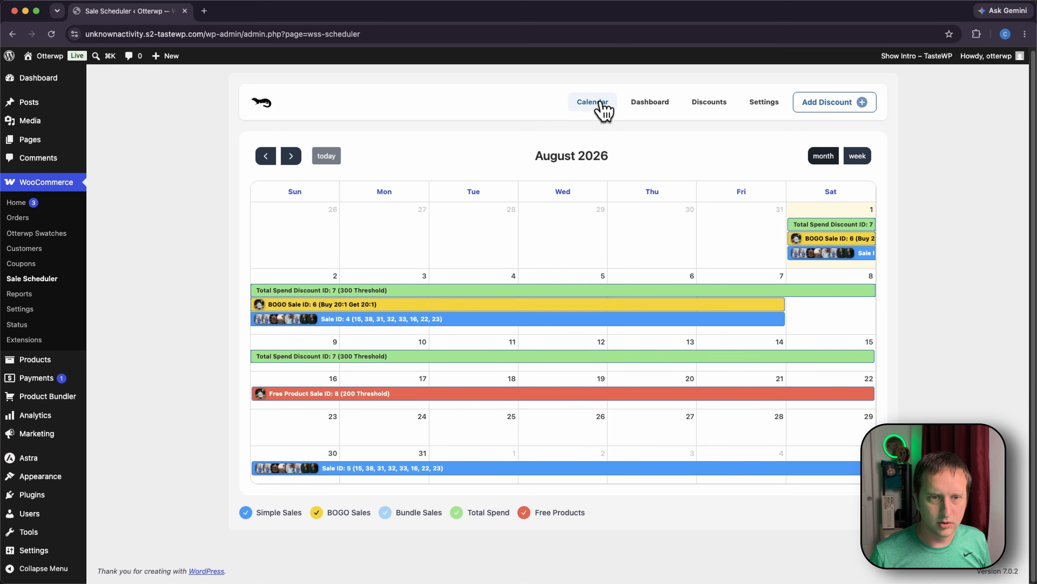
# - Check the sale analytics of the simple sale running August 1 to 7, and close them
pyautogui.rightClick(825, 252)
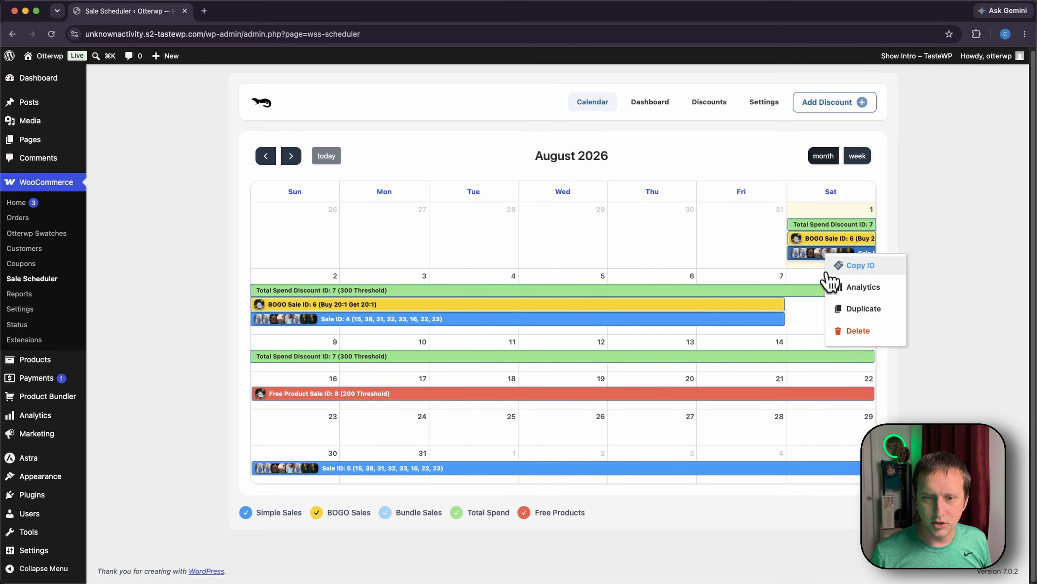
pyautogui.click(858, 290)
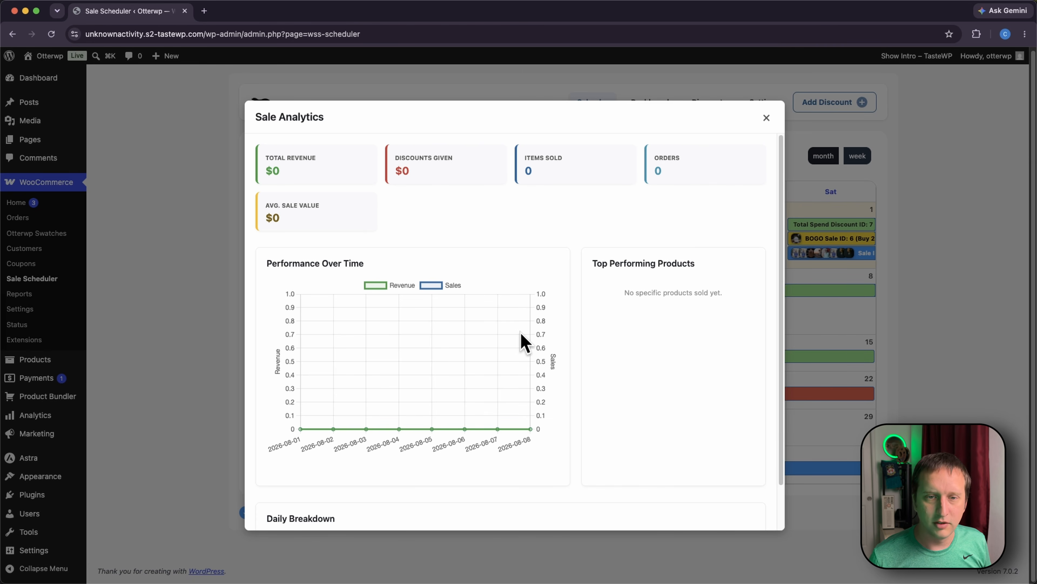
pyautogui.click(766, 118)
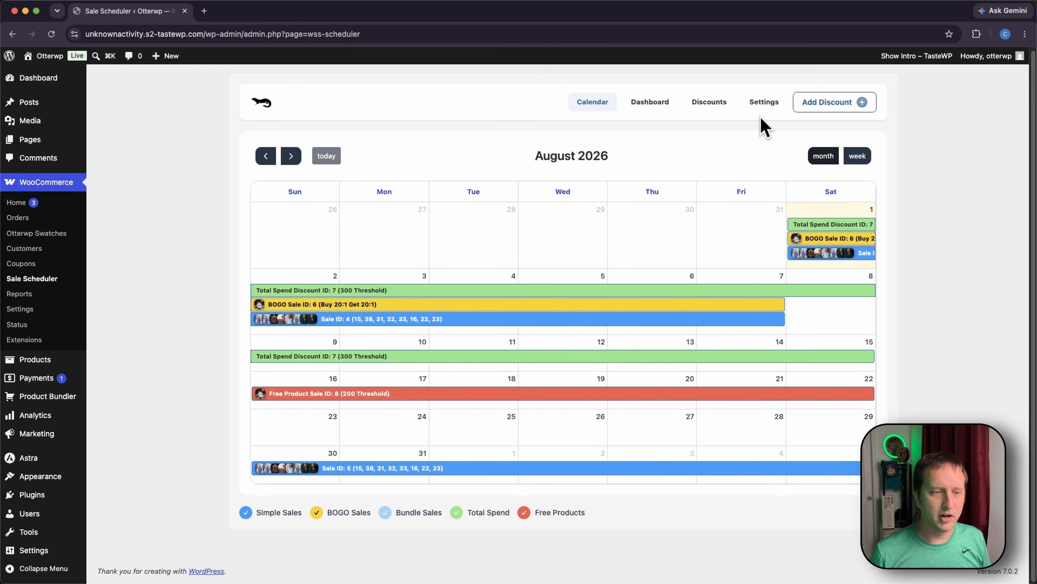